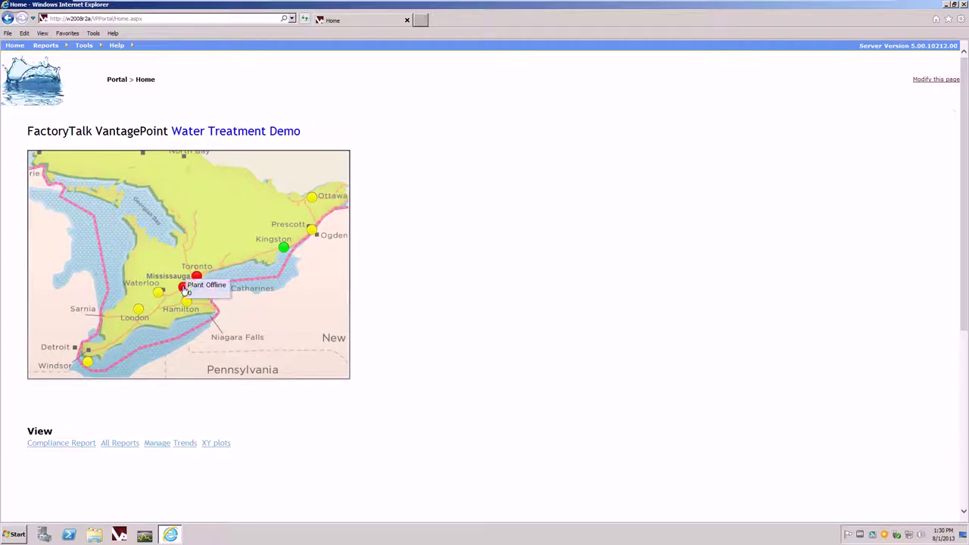
- Open the Plant Offline gauge popup for the red plant dot near Mississauga
click(183, 288)
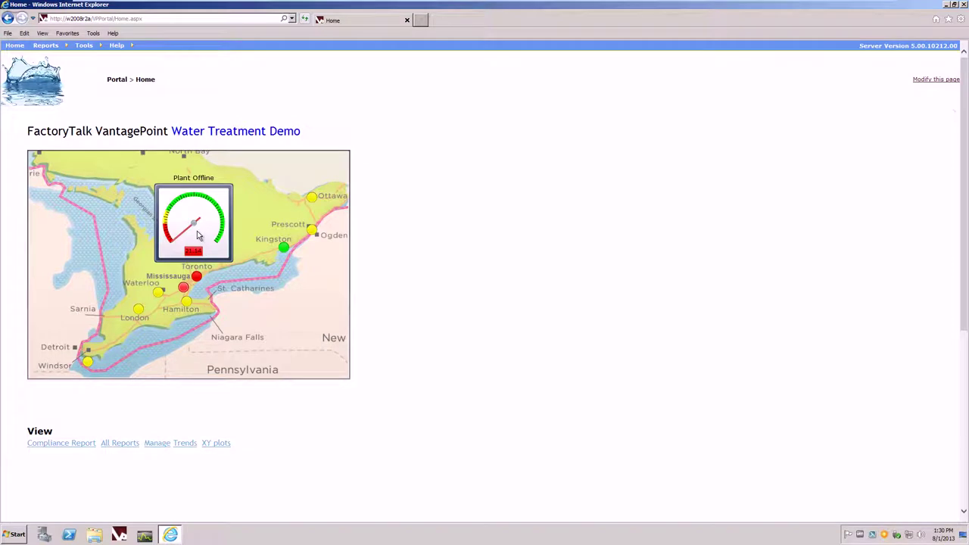
mouse_move(198, 279)
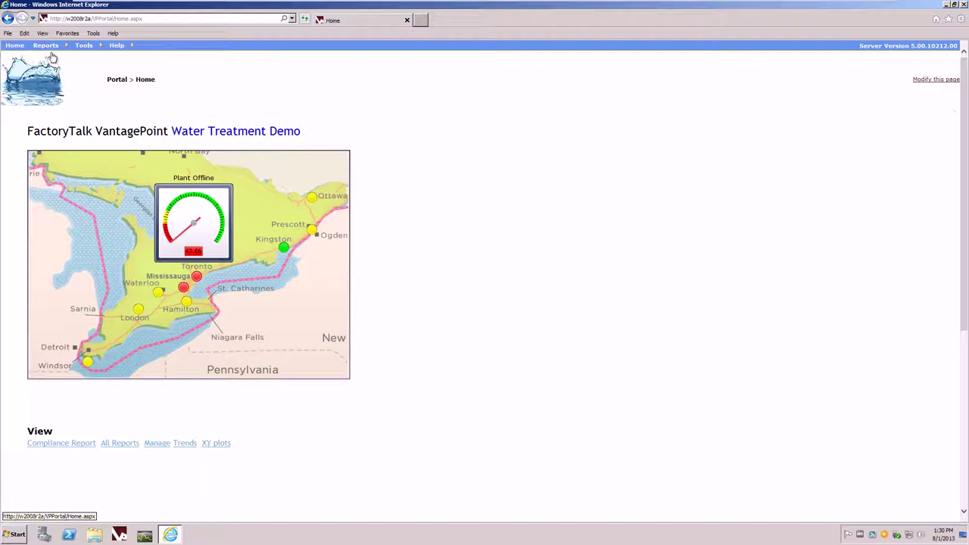
- Open Reports > Rockwell Water Treatment Demo from the portal menu
mouse_move(46, 47)
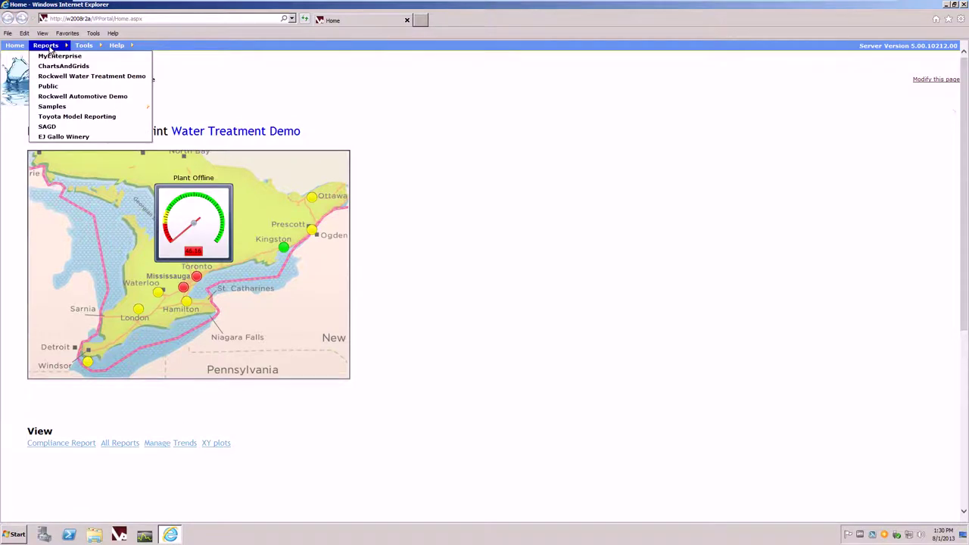
click(104, 79)
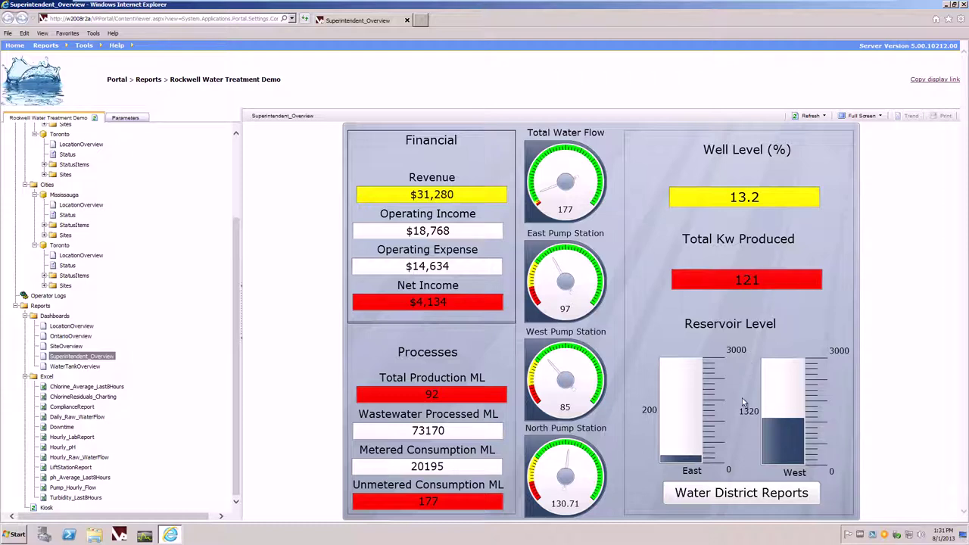
- Open the Water District DEP Discharge Monitoring report, preview it as a PDF, then close the preview
click(743, 502)
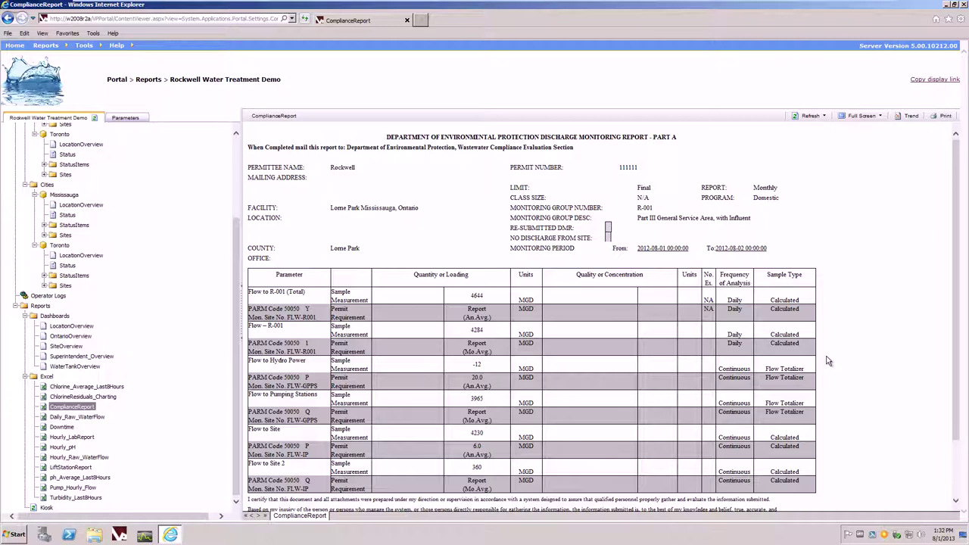
click(942, 121)
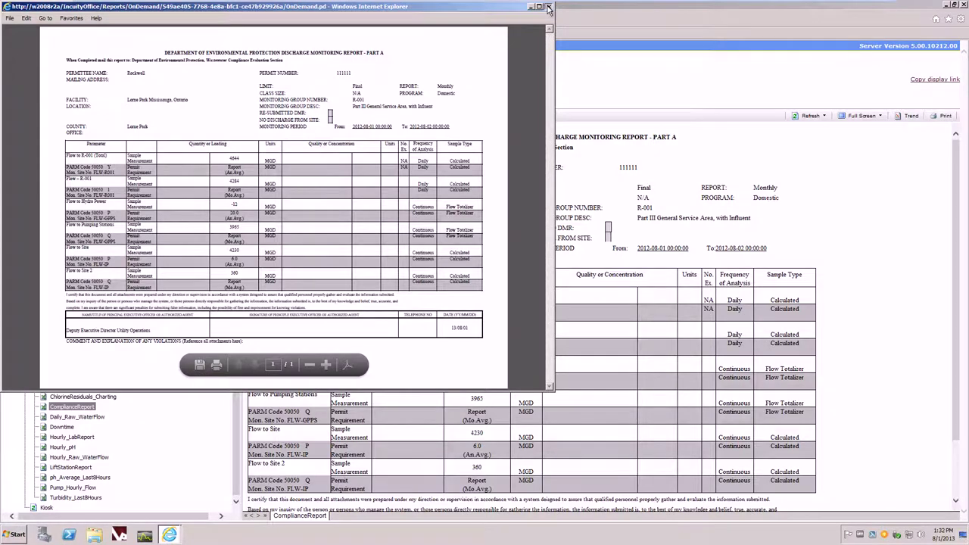
click(548, 7)
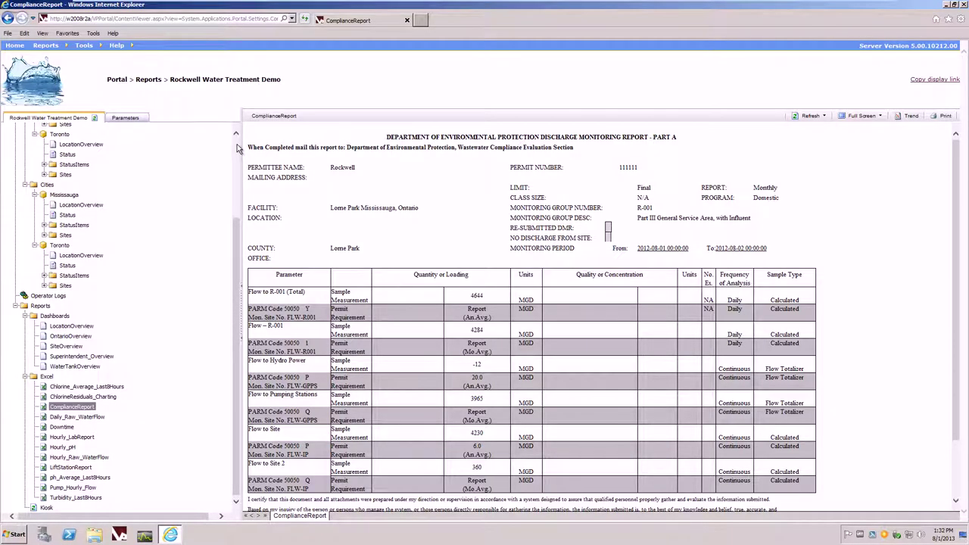
click(237, 150)
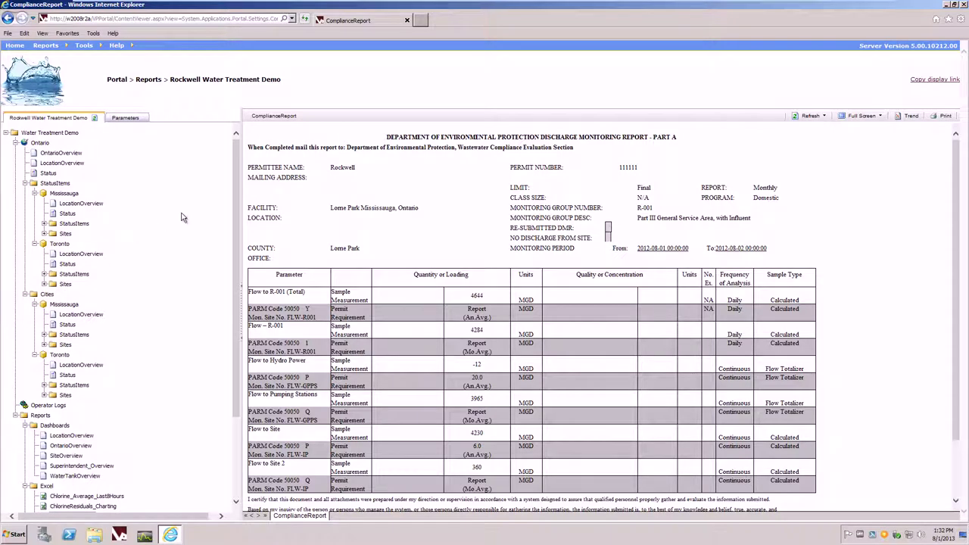
- Open the OntarioOverview map and drill into the Mississauga location overview
click(65, 154)
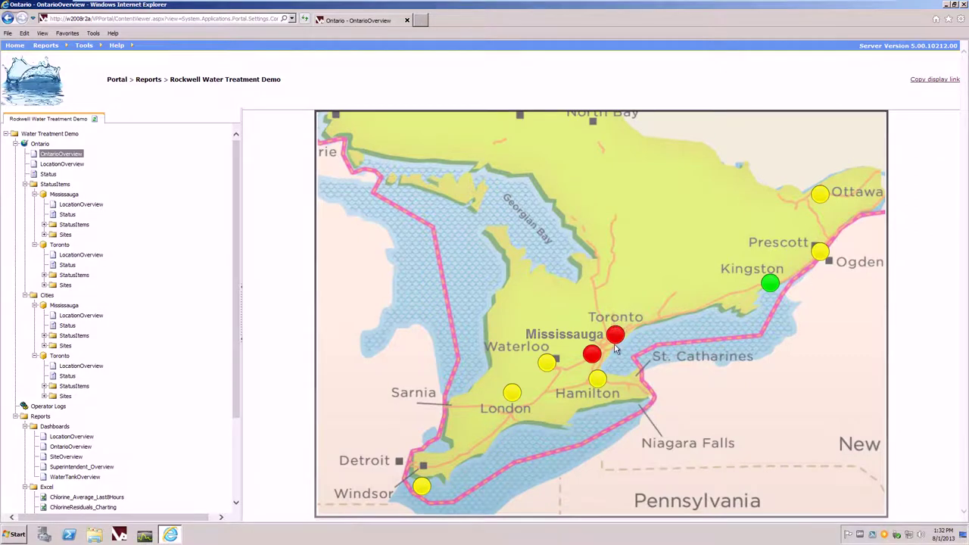
mouse_move(616, 340)
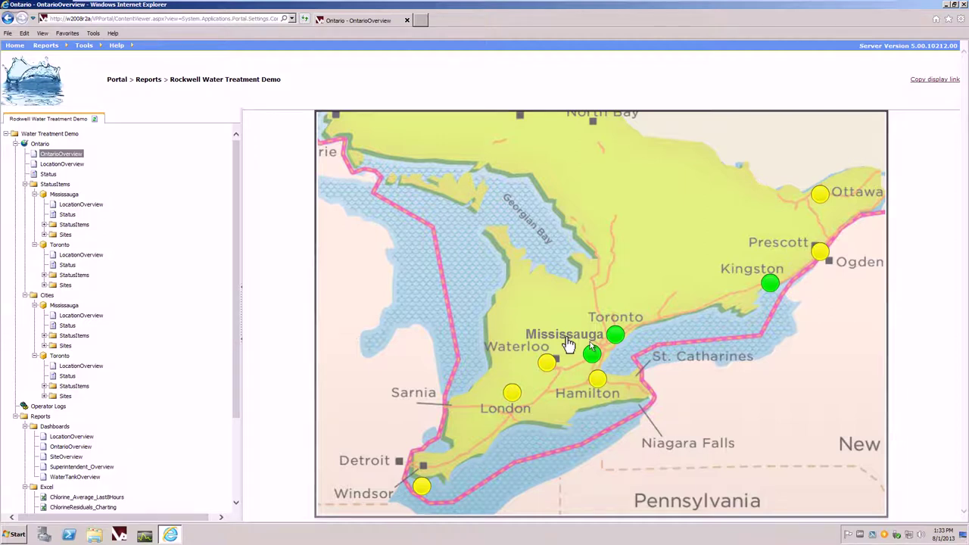
click(567, 337)
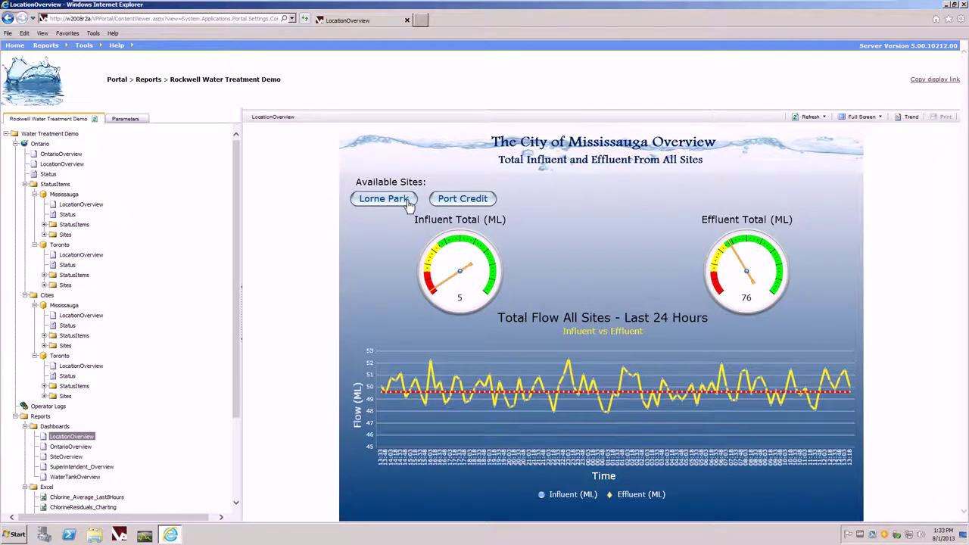
- Open the Port Credit site from Available Sites to see its tank levels and gauges
click(460, 200)
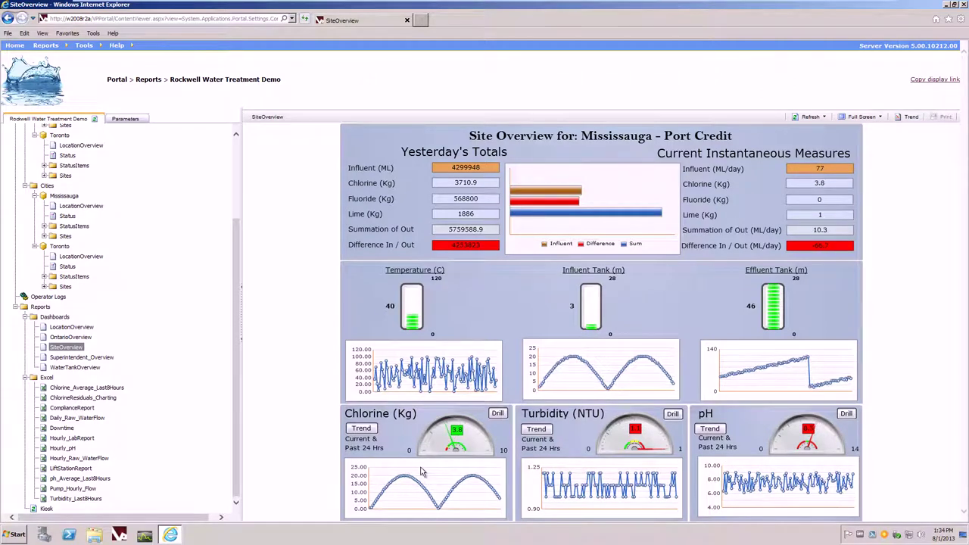
click(361, 429)
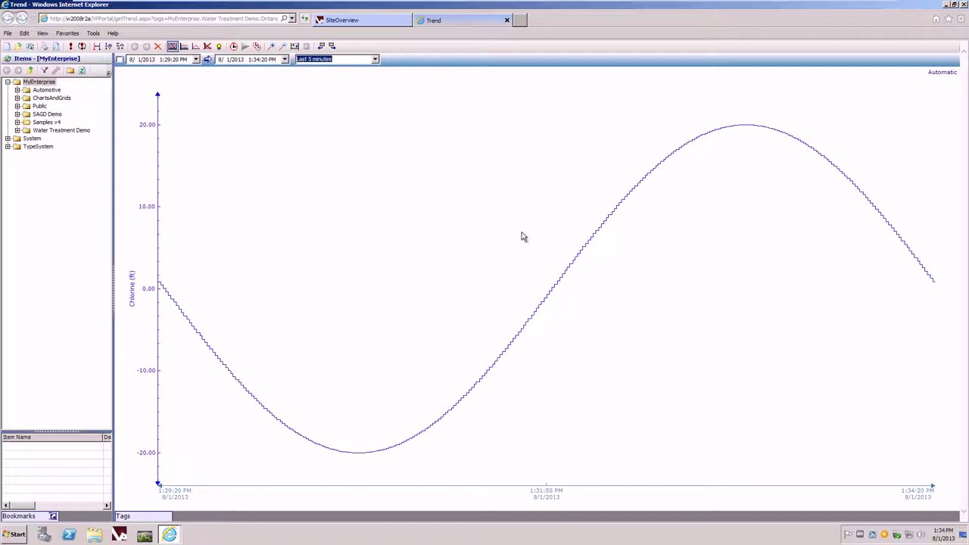
click(507, 20)
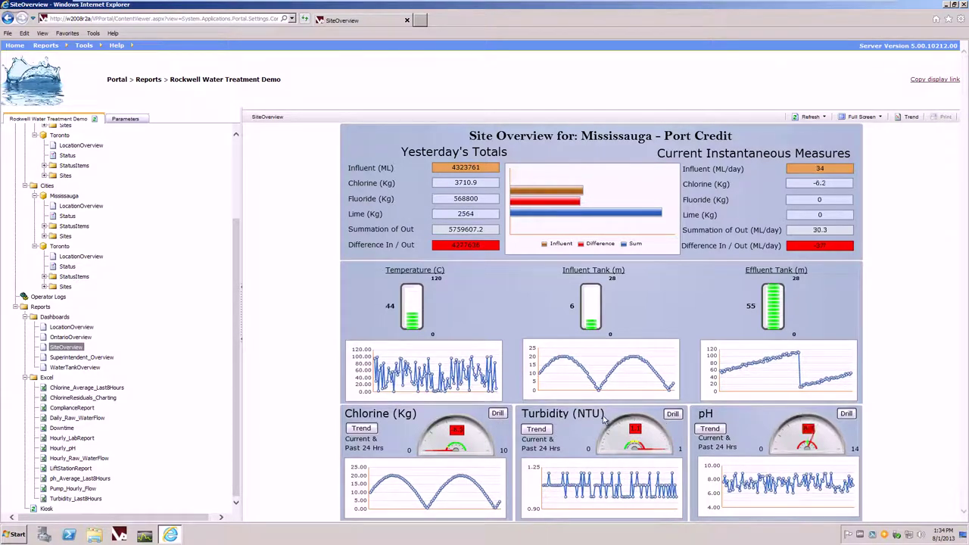
click(673, 415)
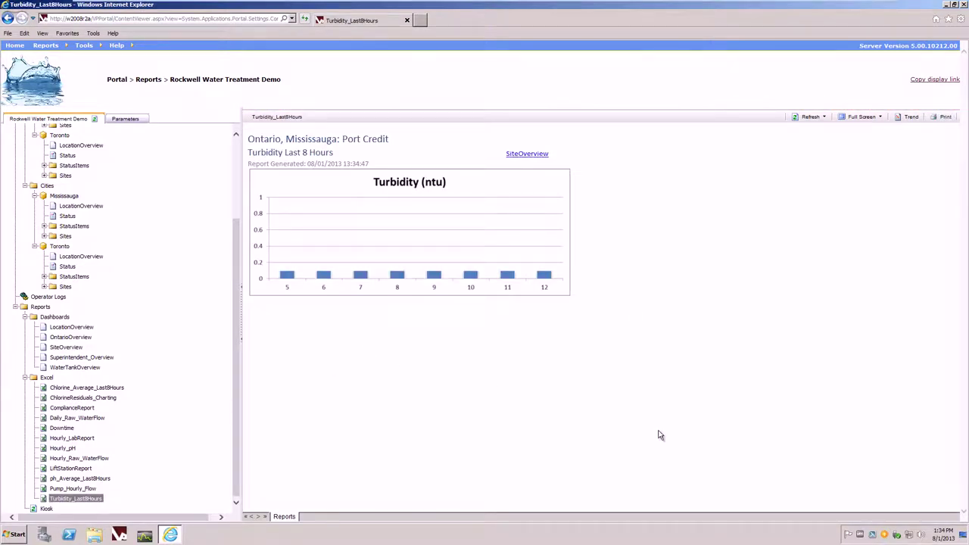
click(527, 153)
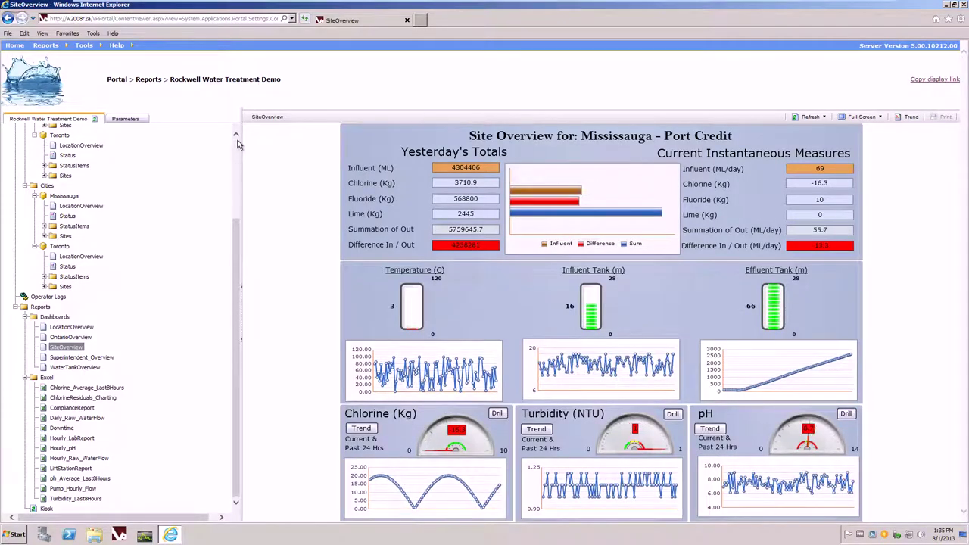
- Open the Mississauga status details under Ontario Status in the tree
scroll(220, 151, up, 3)
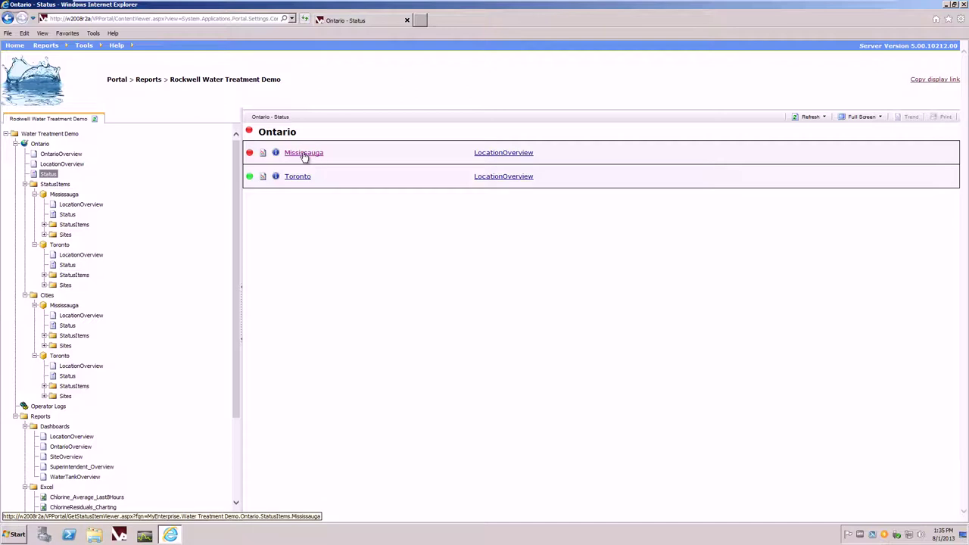
click(304, 154)
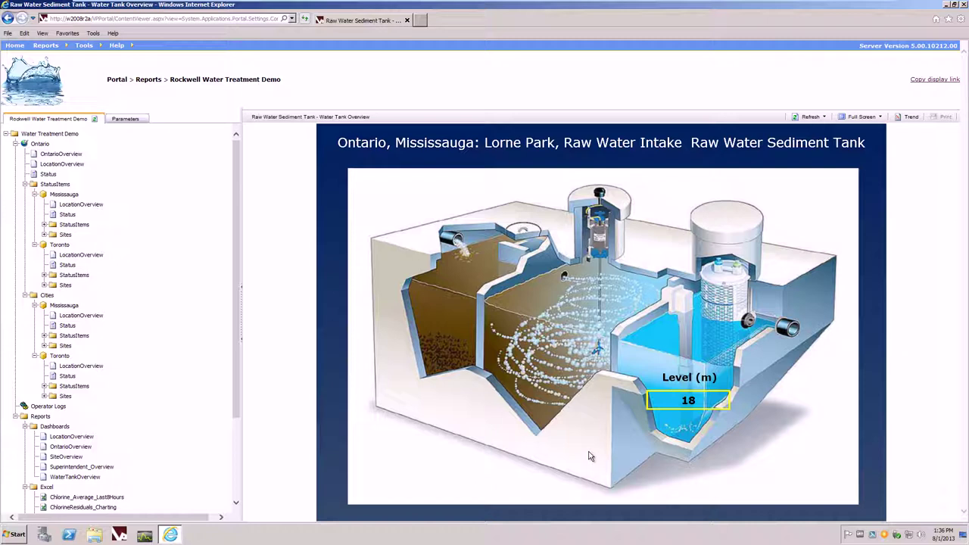
- Collapse the Ontario > StatusItems node in the navigation tree
click(25, 184)
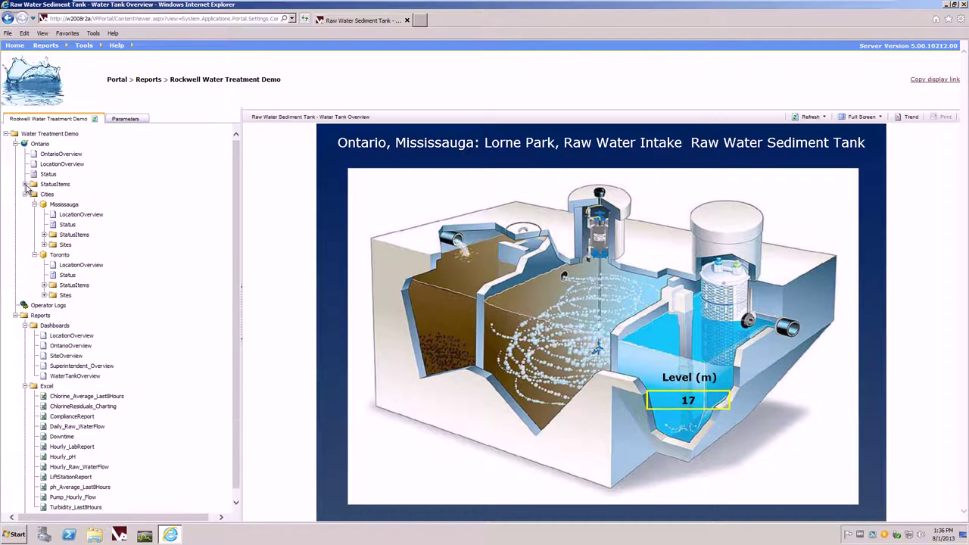
- Enter Temperature HiLimit 23.3 and LoLimit 23.3333 with their timestamps and save both tags
click(25, 194)
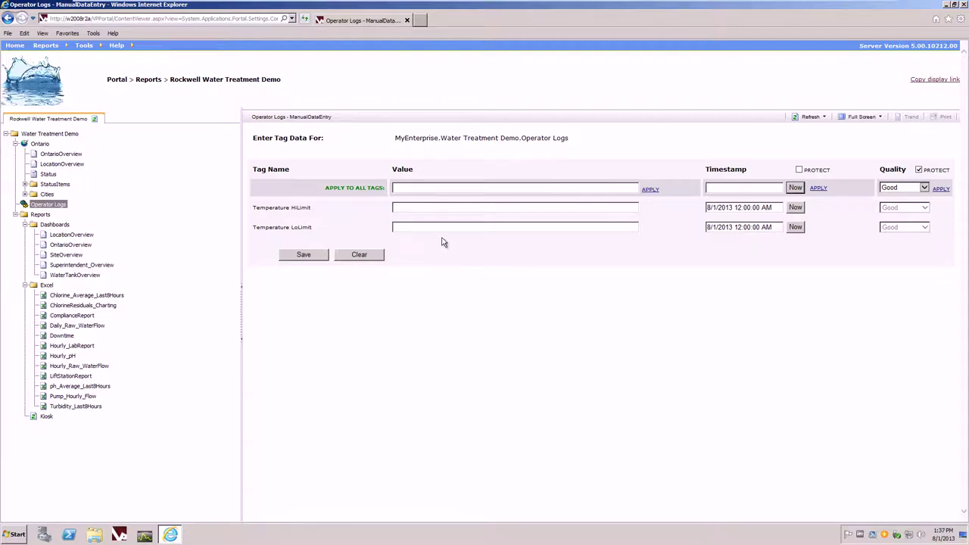
text(3)
click(436, 227)
text(23333)
click(717, 207)
click(729, 231)
click(311, 257)
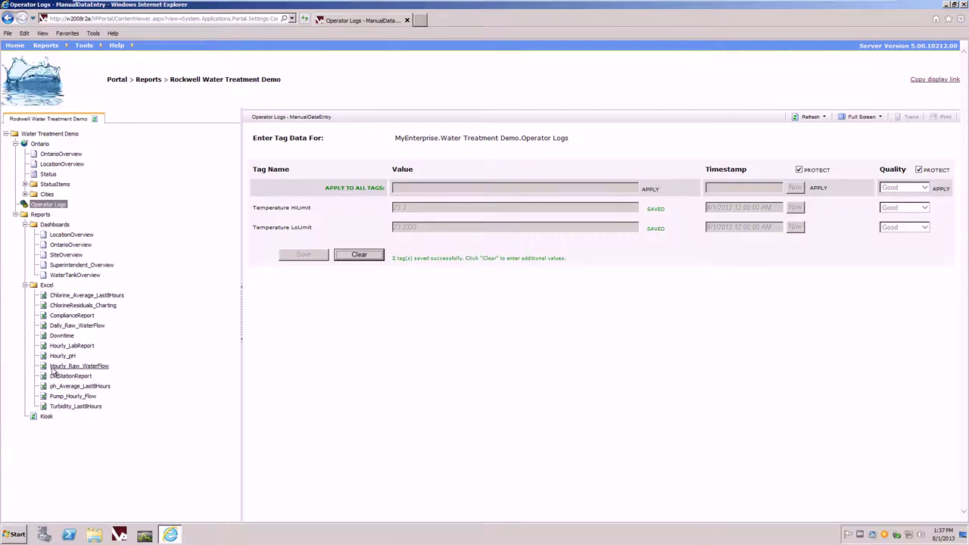
- Run the Hourly_Raw_WaterFlow Excel report for Lorne Park from Reports > Excel
click(89, 370)
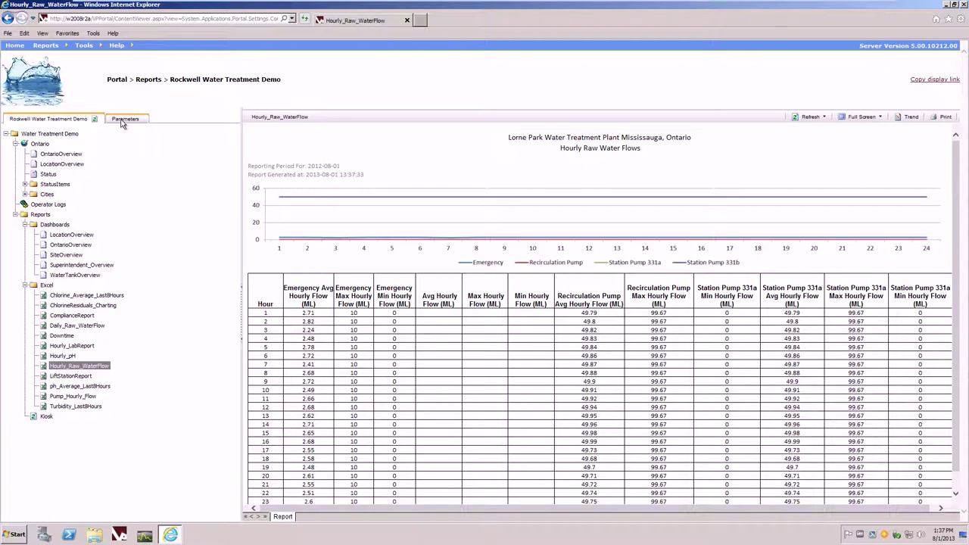
- Set the report date to Jul 29 2013 in the Parameters tab
click(125, 123)
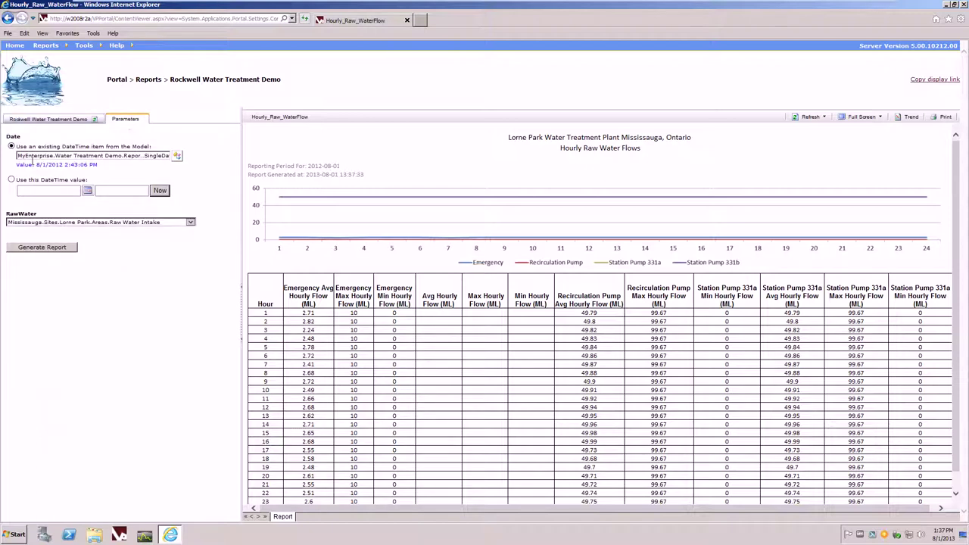
click(12, 180)
click(88, 192)
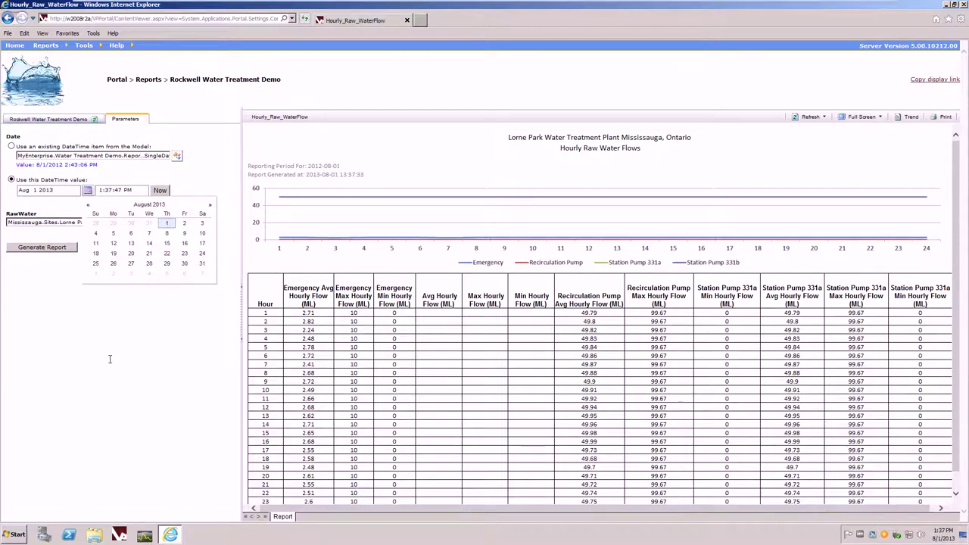
click(113, 225)
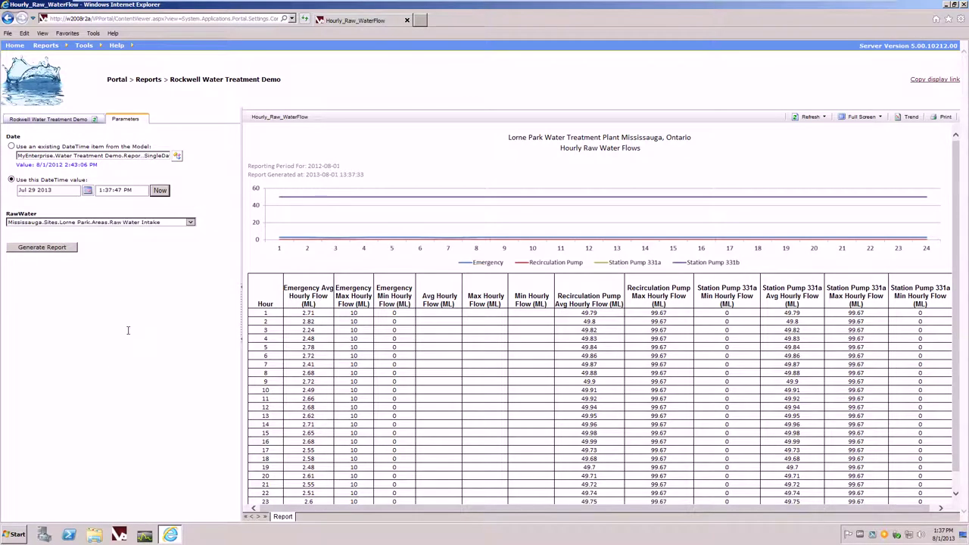
- Choose Port Credit Plant Pumping to Reservoir as the RawWater area and generate the report
click(190, 222)
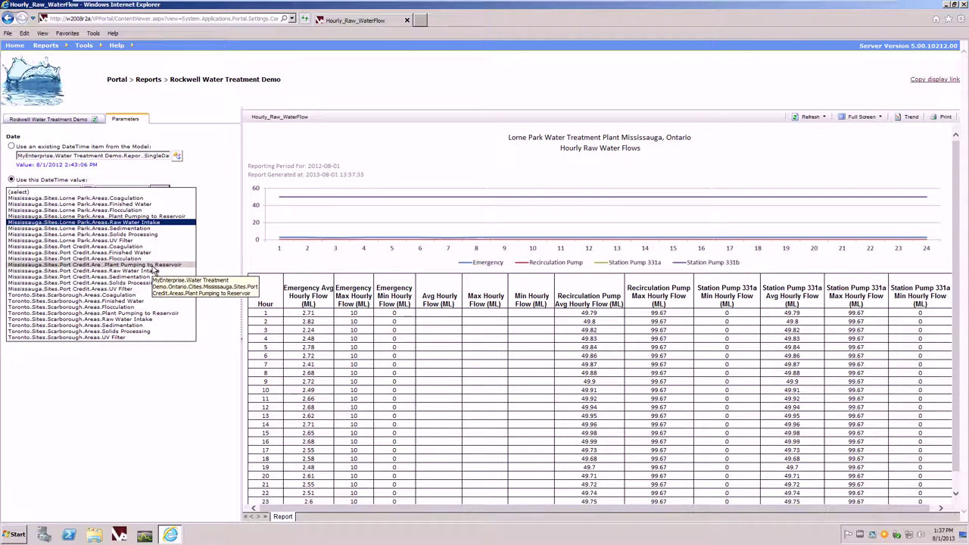
click(152, 267)
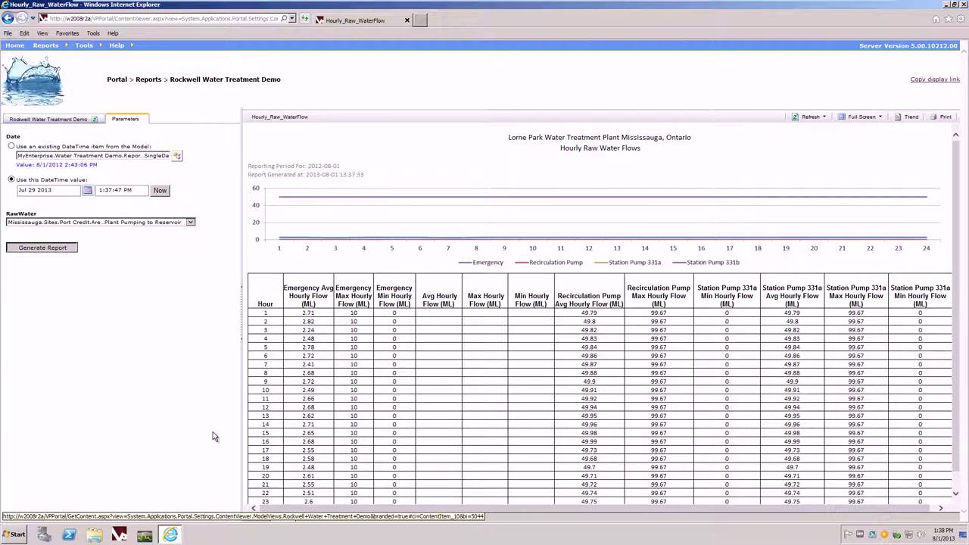
click(50, 245)
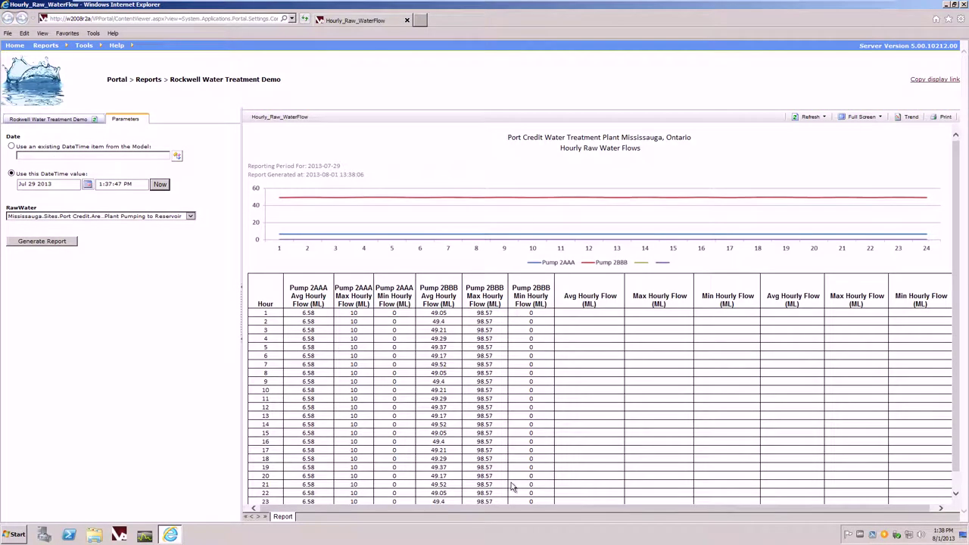
- Generate the LiftStationReport for Toronto Scarborough Plant Pumping to Reservoir (171.37 L/hr, 26.67 psi)
click(46, 118)
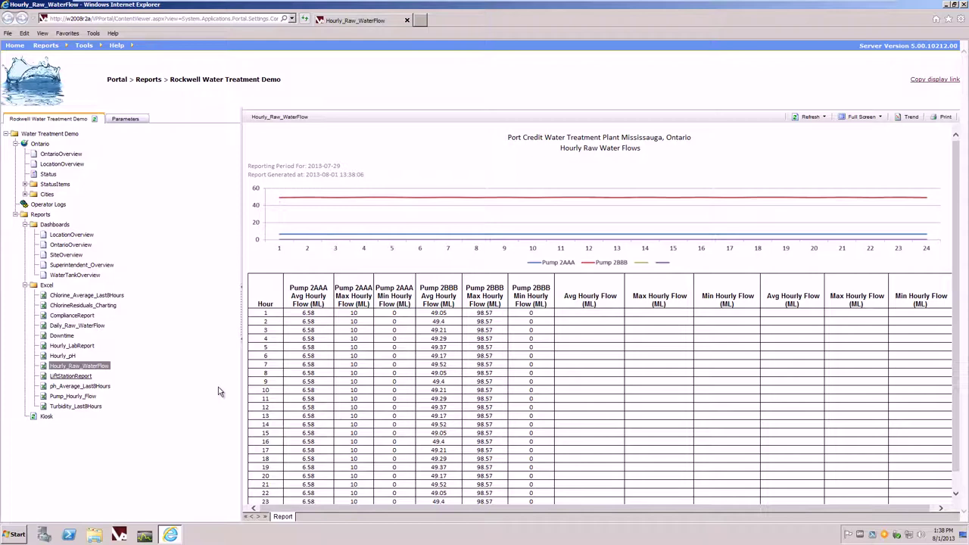
click(68, 376)
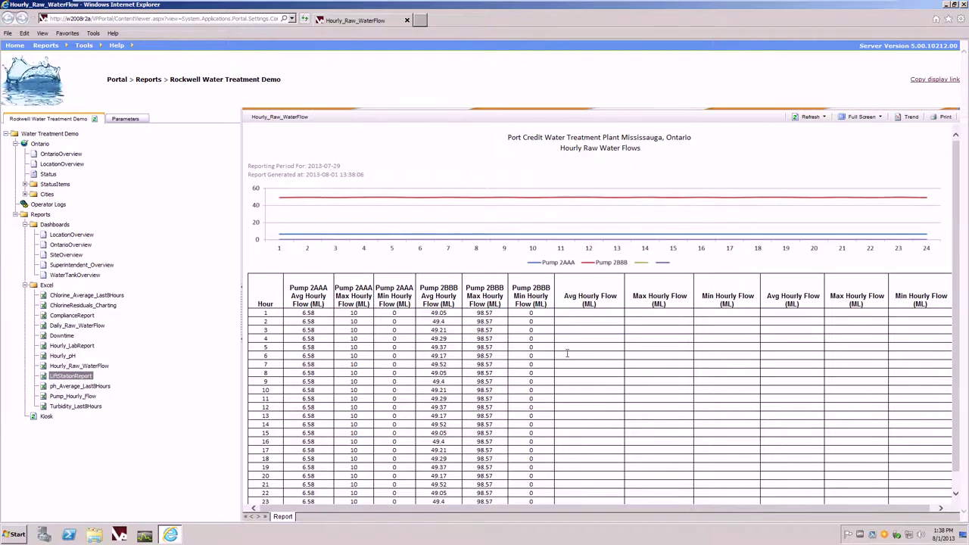
click(140, 120)
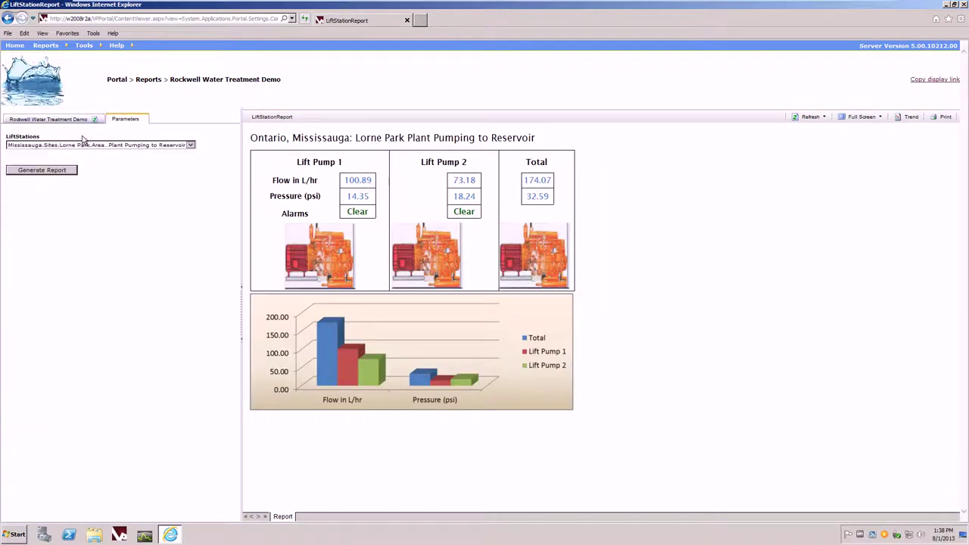
click(191, 146)
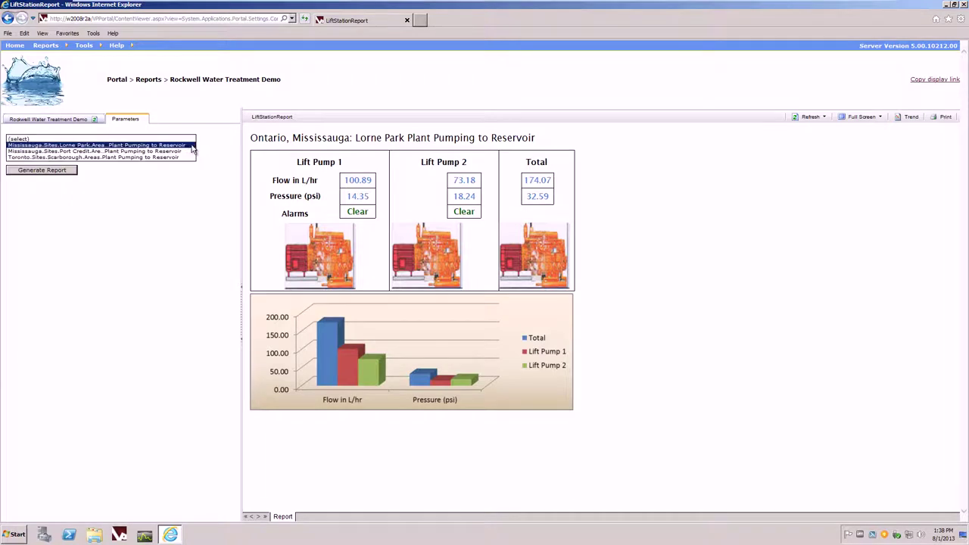
click(181, 157)
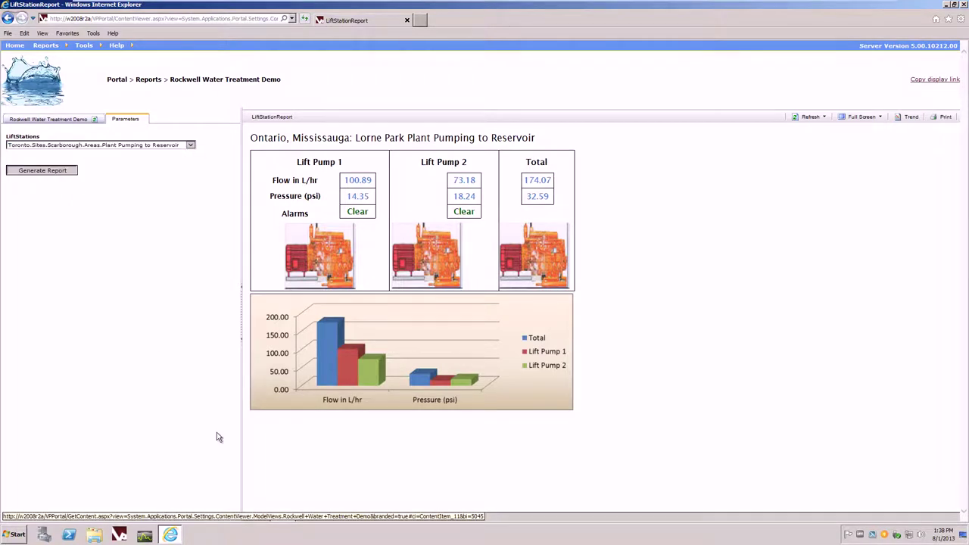
click(65, 124)
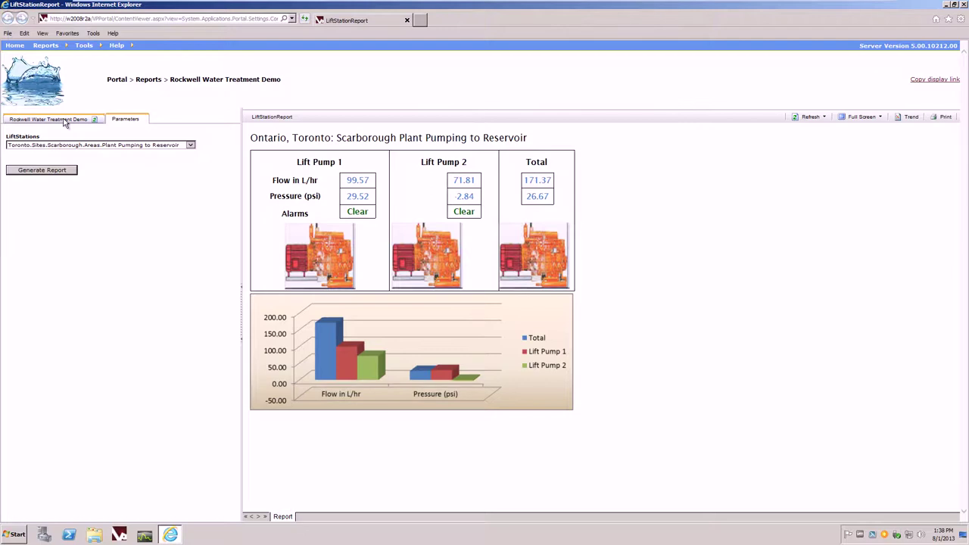
- Return to the Rockwell Water Treatment Demo portal's navigation tree
click(64, 120)
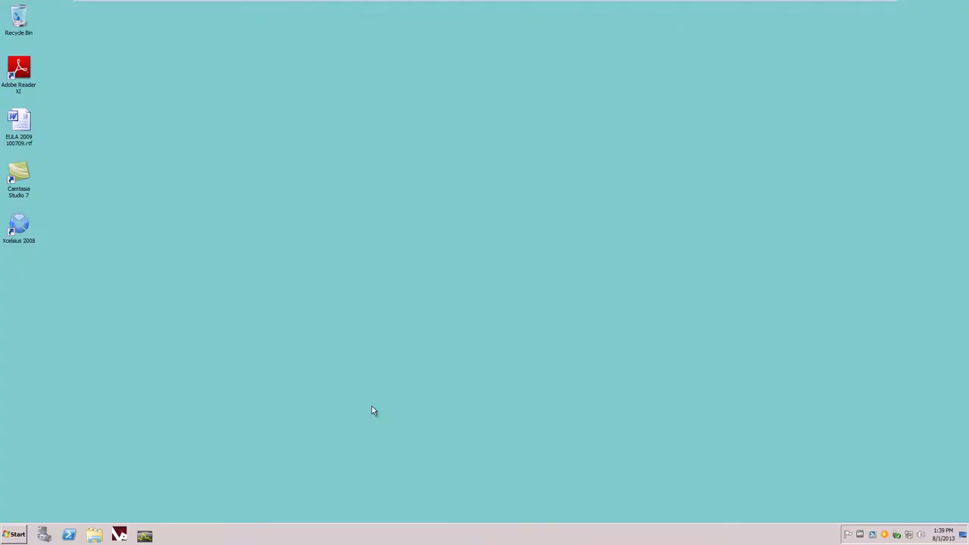
- Launch VantagePoint Manager from the Start menu and maximize its window
click(14, 533)
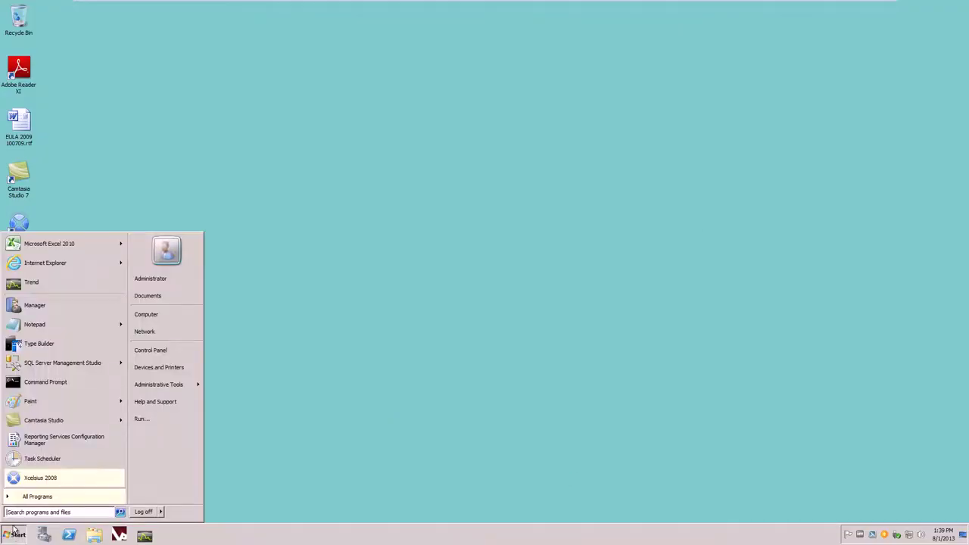
click(81, 306)
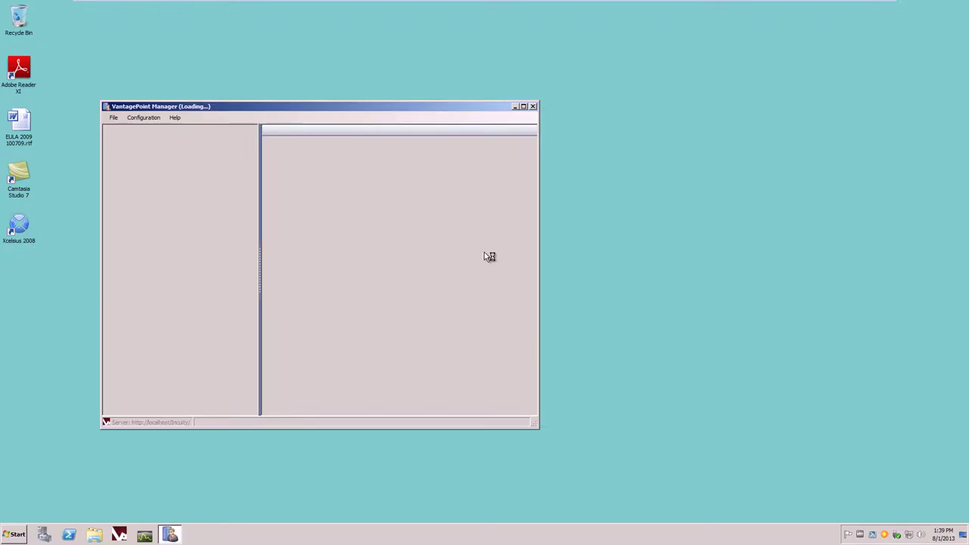
click(523, 107)
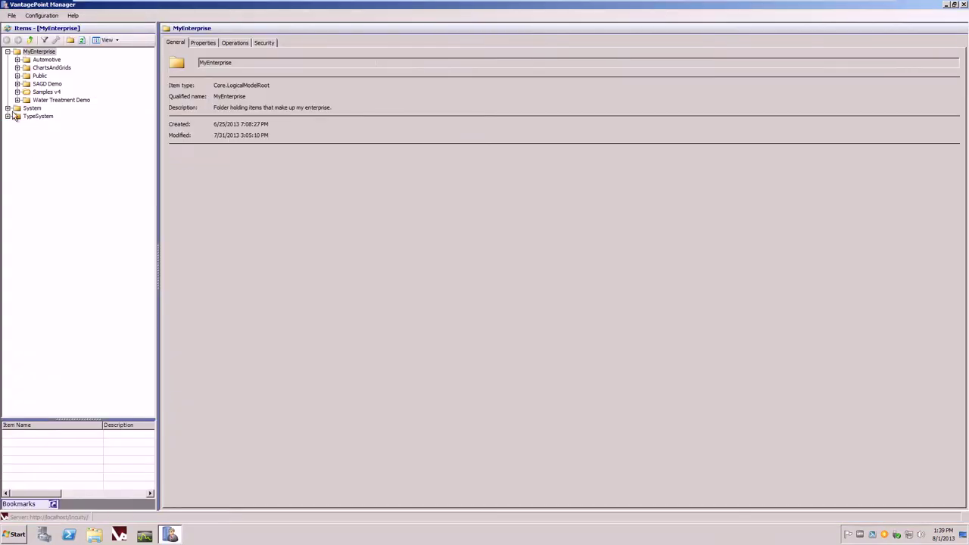
- Expand Water Treatment Demo, Ontario and Cities, viewing Mississauga and Toronto details
click(17, 100)
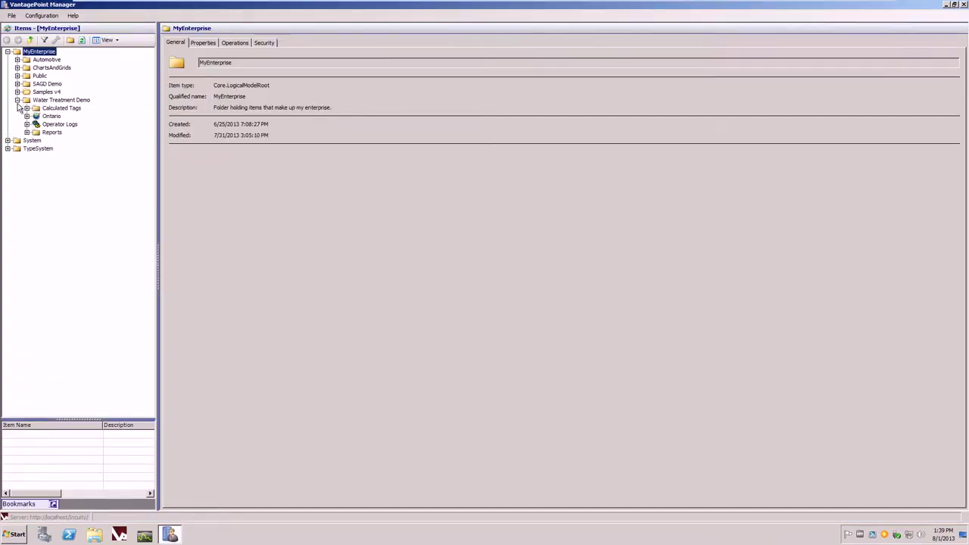
click(65, 101)
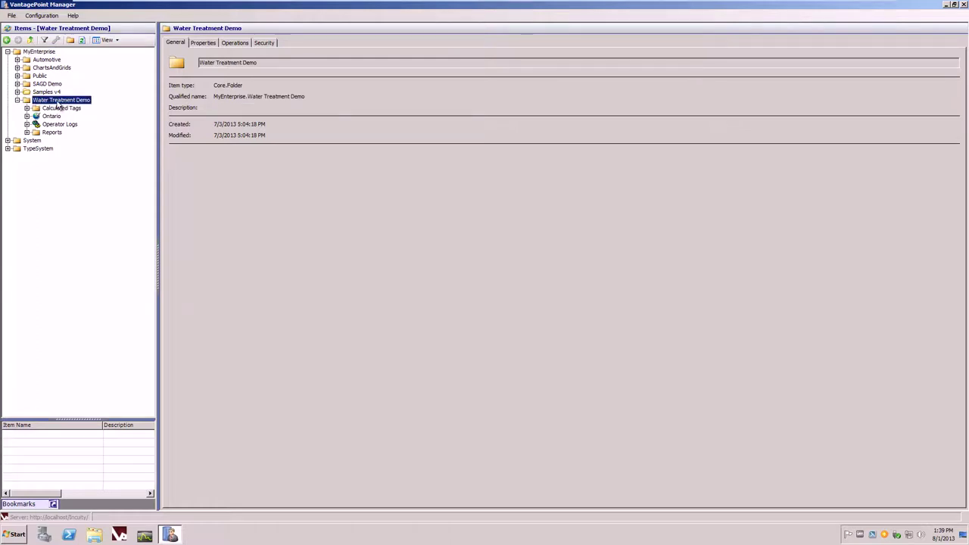
click(51, 116)
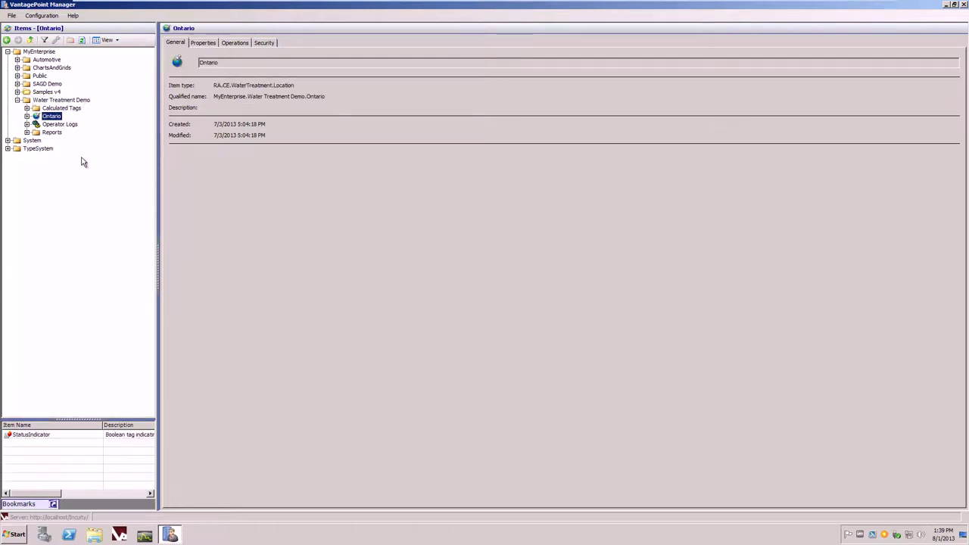
click(26, 117)
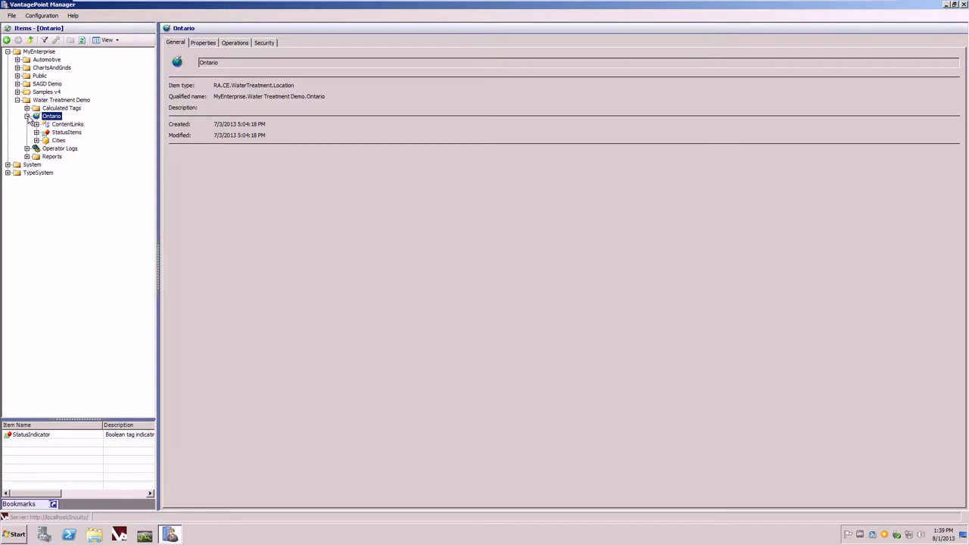
click(37, 141)
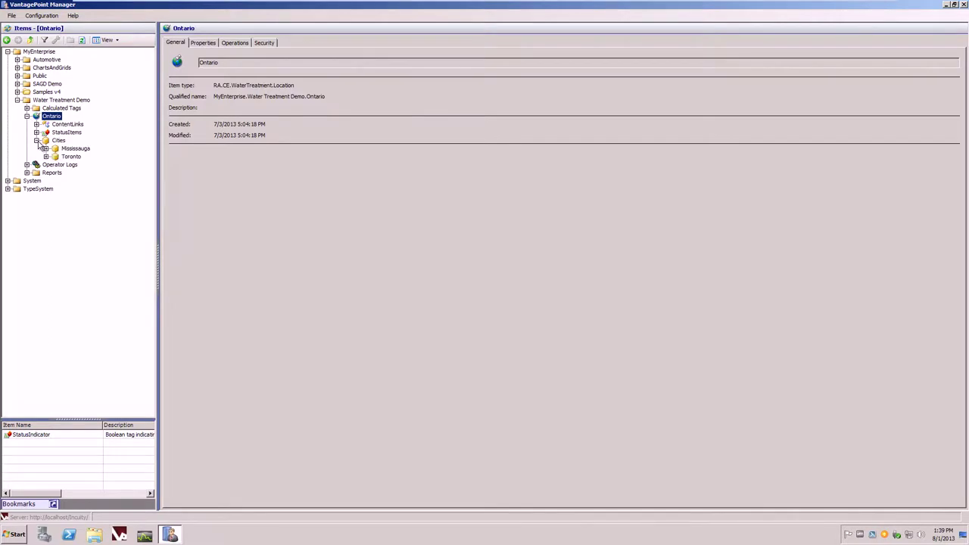
click(72, 149)
click(68, 157)
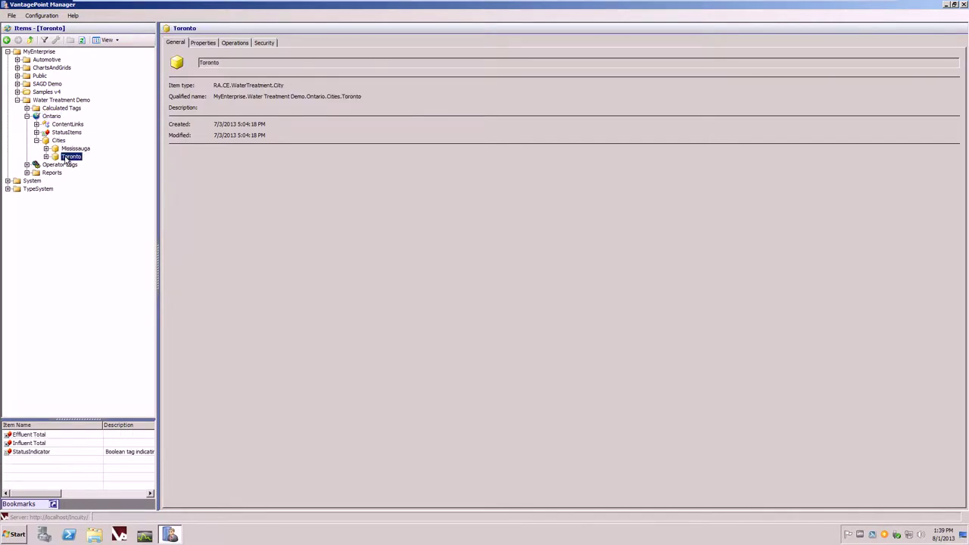
- Expand the Mississauga and Toronto Sites, selecting Port Credit and then Scarborough
click(47, 149)
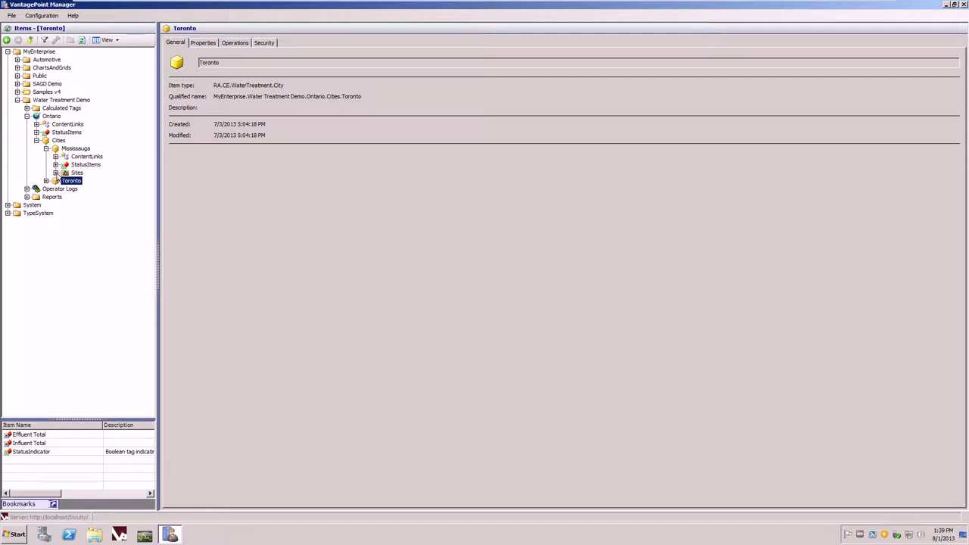
click(55, 173)
click(94, 188)
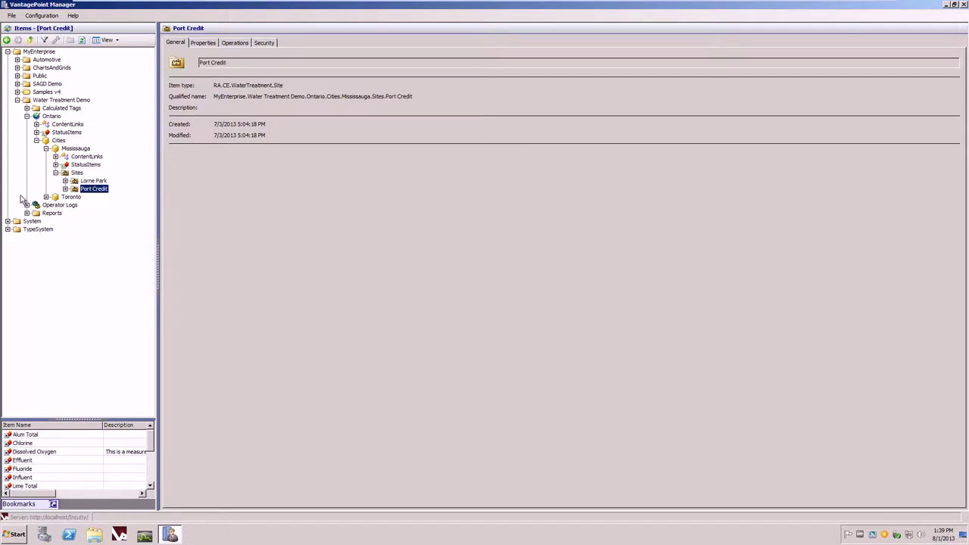
click(46, 197)
click(55, 221)
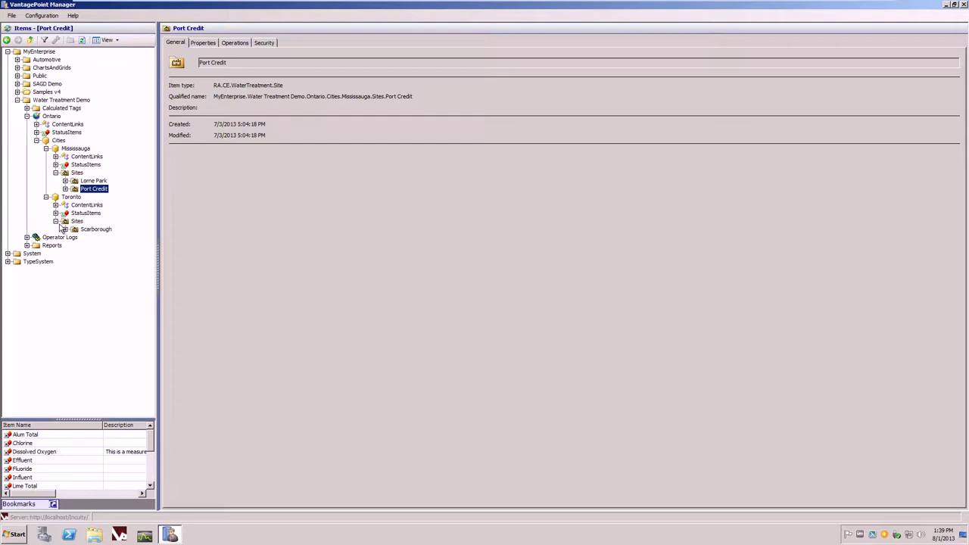
click(94, 229)
- Browse Scarborough's properties (Influent, Effluent, Lime Total, Fluoride, Dissolved Oxygen), then expand Lorne Park's Areas
click(217, 44)
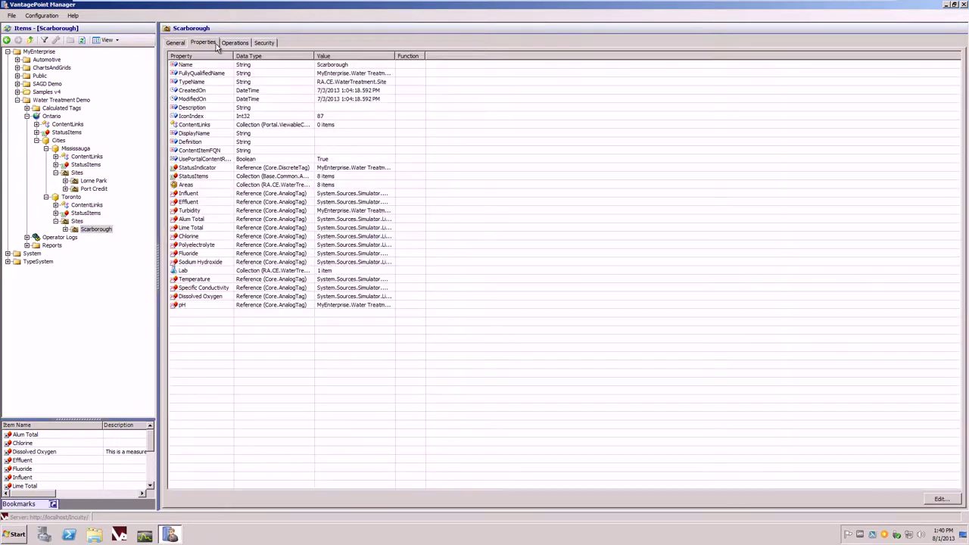
drag(233, 56, 278, 56)
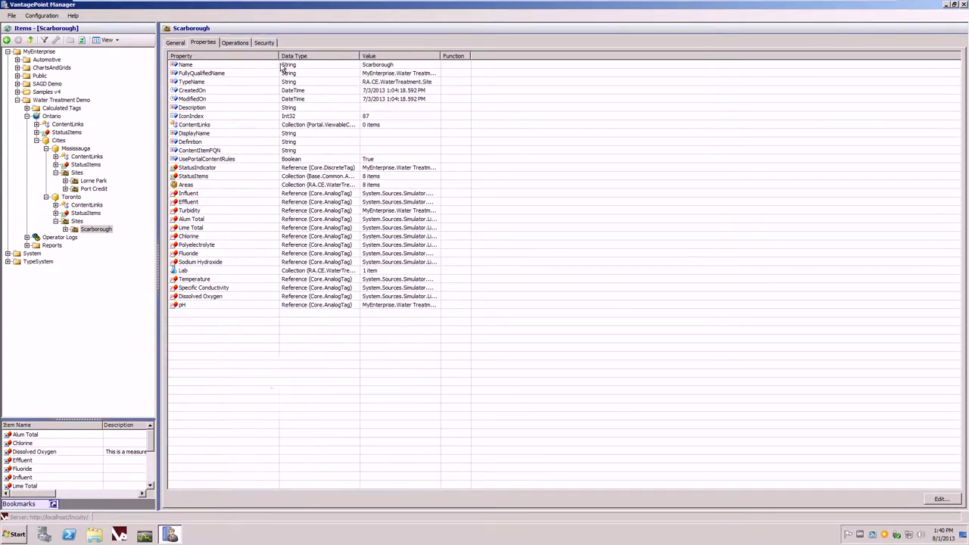
click(184, 194)
click(189, 202)
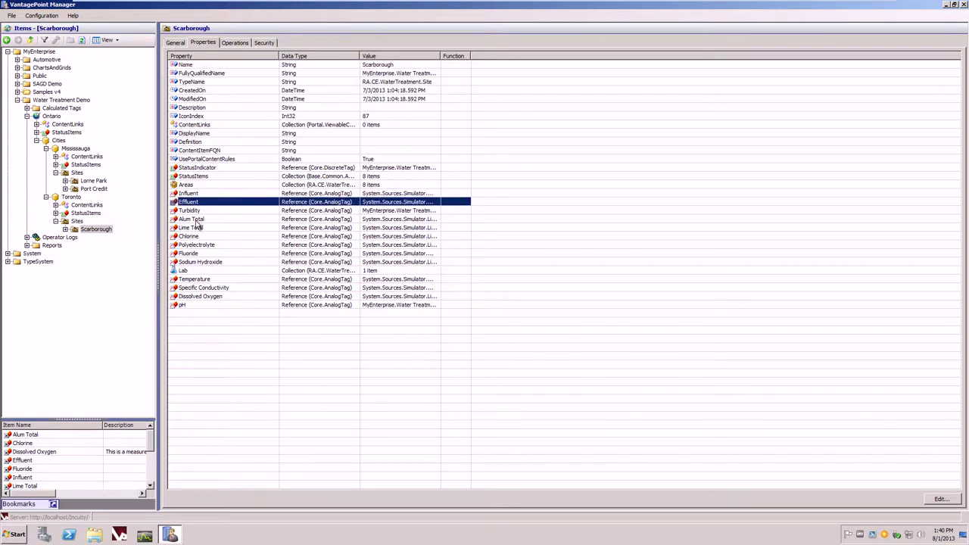
click(195, 228)
click(201, 254)
click(219, 297)
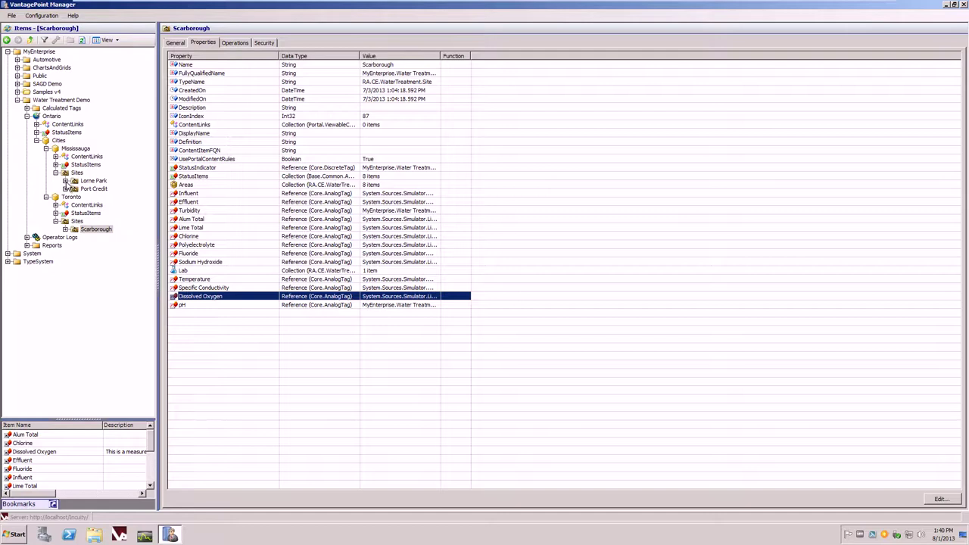
click(66, 182)
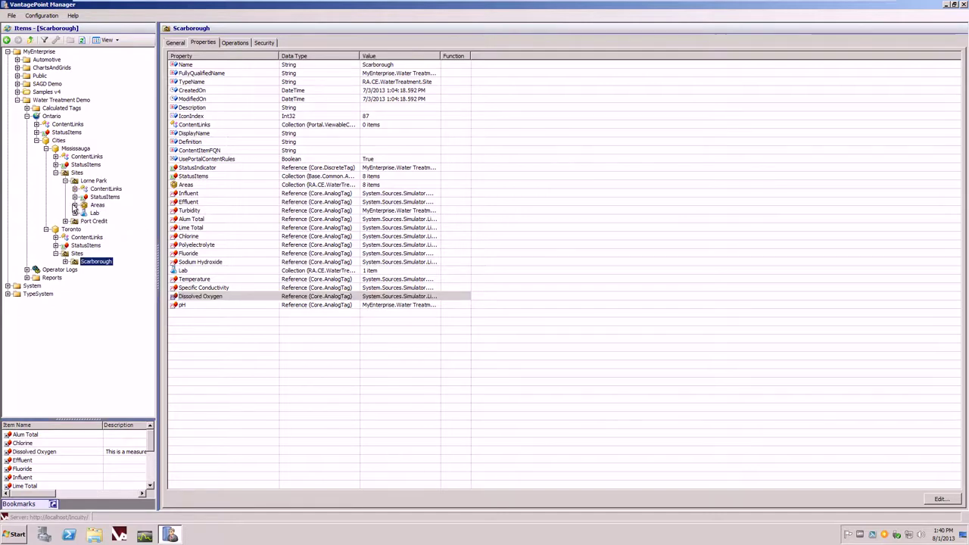
click(74, 205)
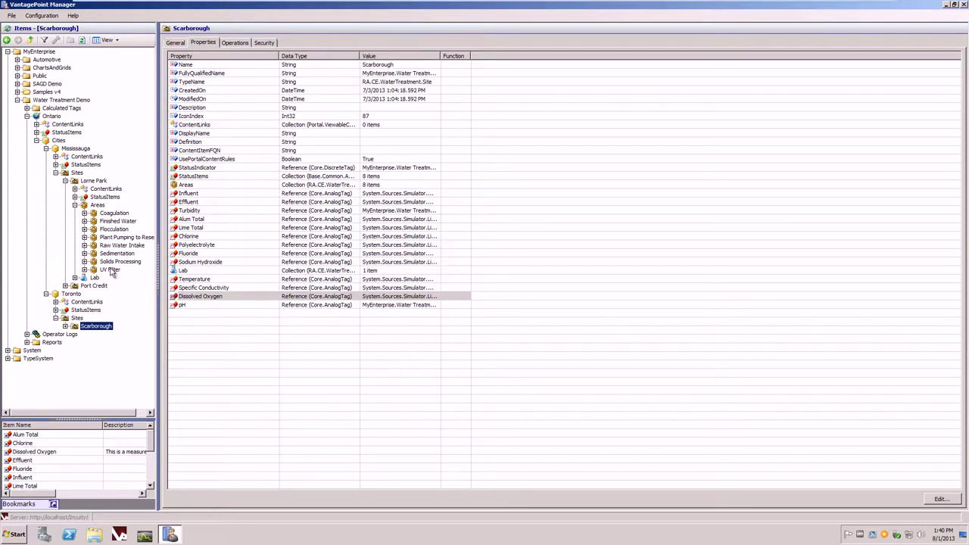
- Begin a new item under Lorne Park's Areas, choose RA.CE.Water.Lift.LiftStation, then cancel
right_click(99, 206)
mouse_move(114, 210)
click(198, 227)
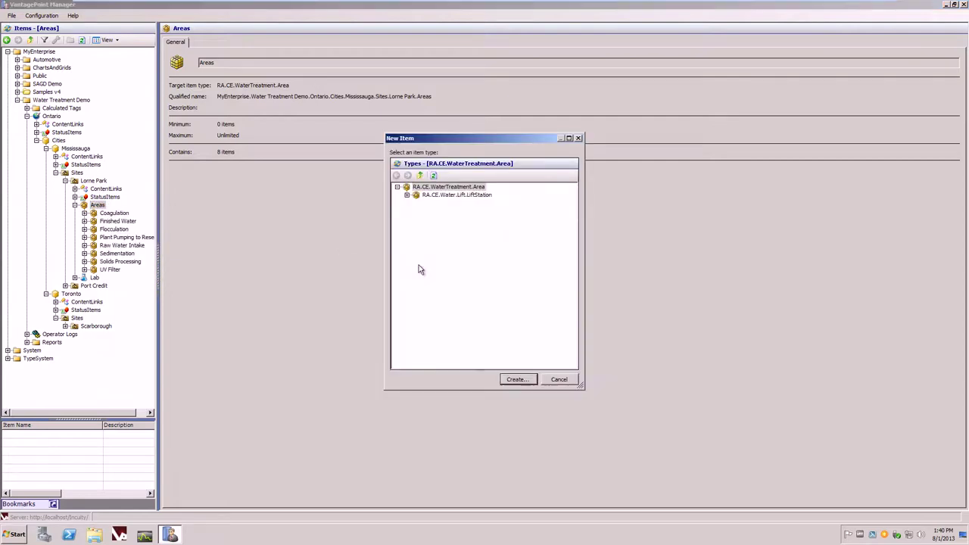
click(482, 195)
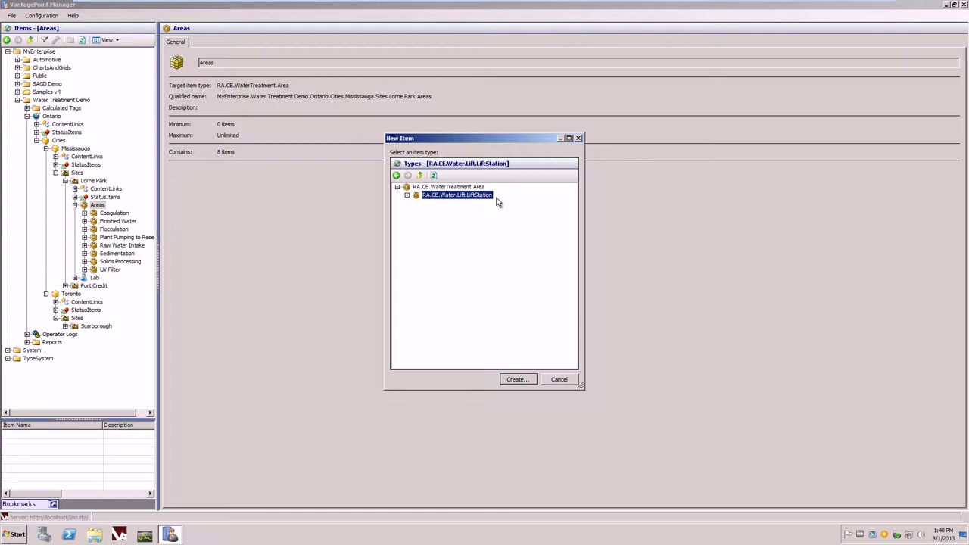
click(561, 380)
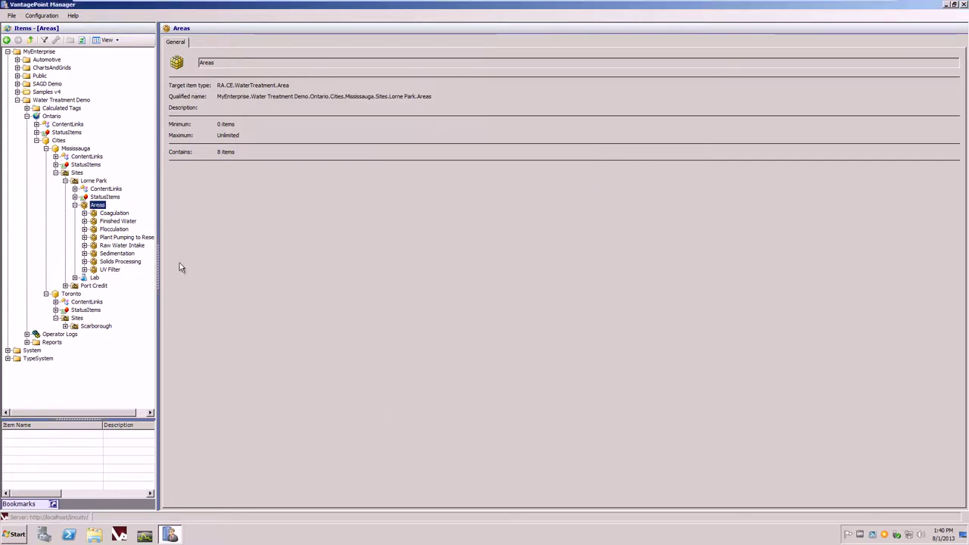
- Expand Lab and review the Water Analysis measurement rows
click(75, 278)
click(114, 286)
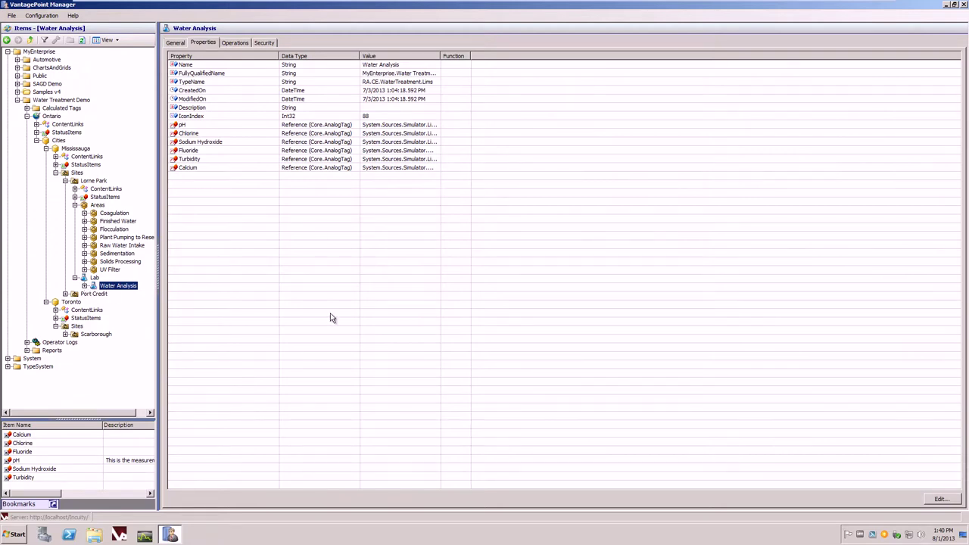
drag(205, 123, 223, 258)
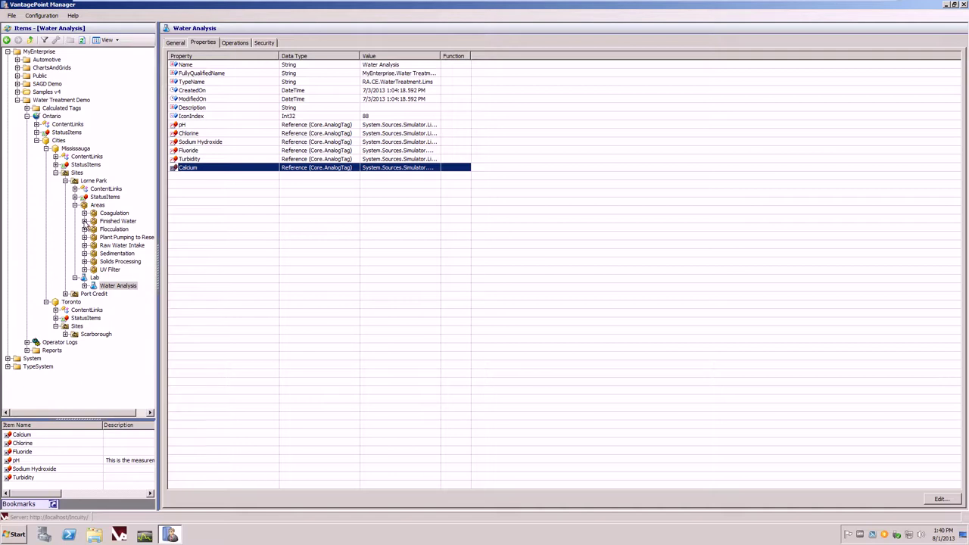
- List Finished Water's assets, inspecting Chlorine Hopper's Level and Total Discharged, then Clean Water Tank1 and Tank2
click(85, 222)
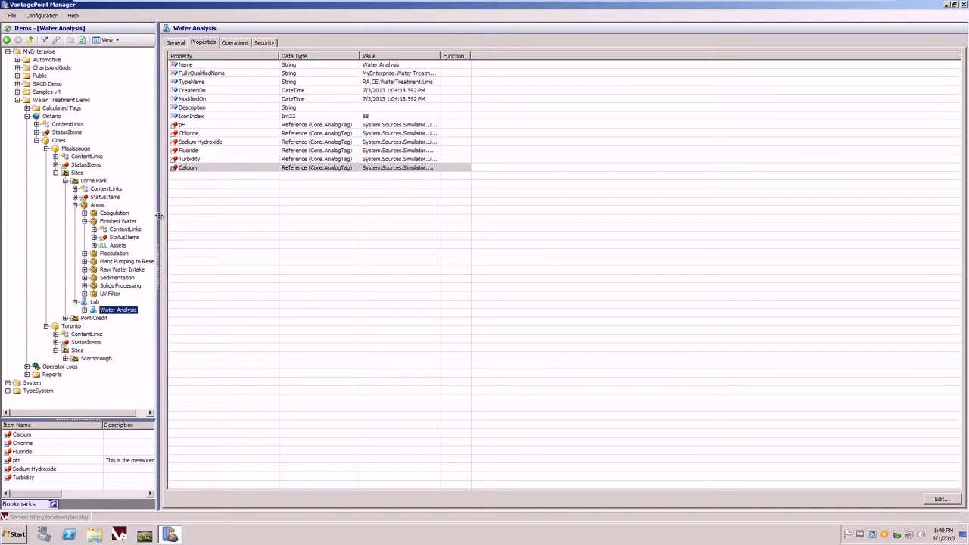
drag(159, 216, 271, 219)
click(94, 246)
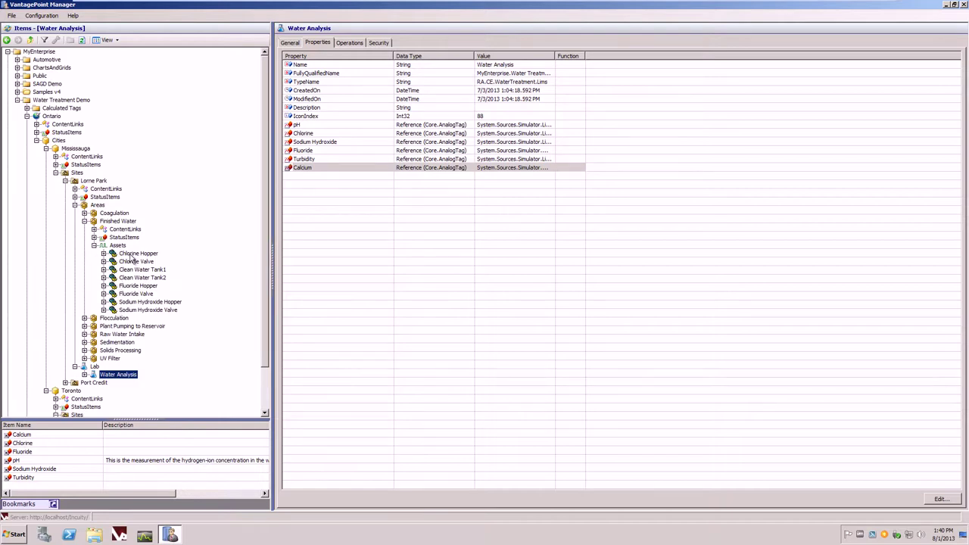
click(130, 255)
click(300, 186)
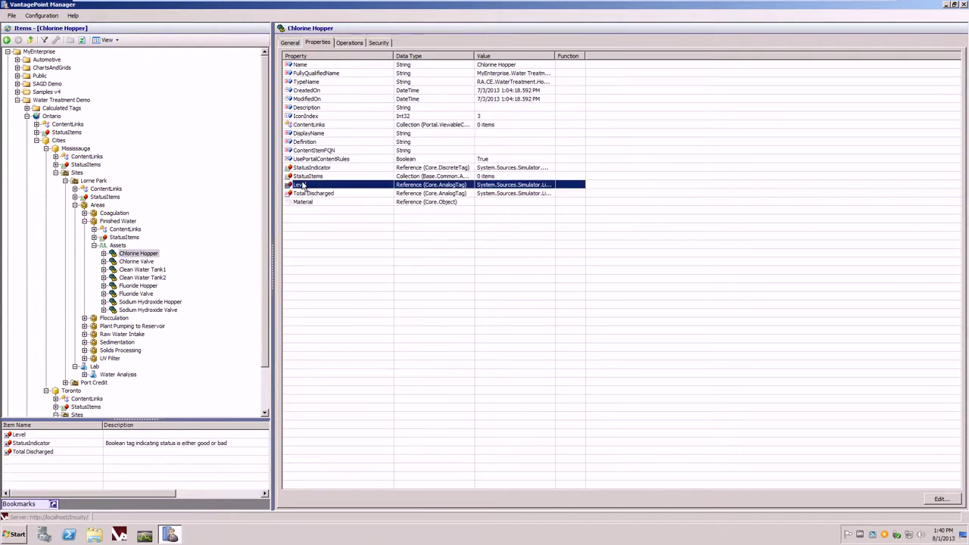
click(307, 193)
click(138, 270)
click(139, 278)
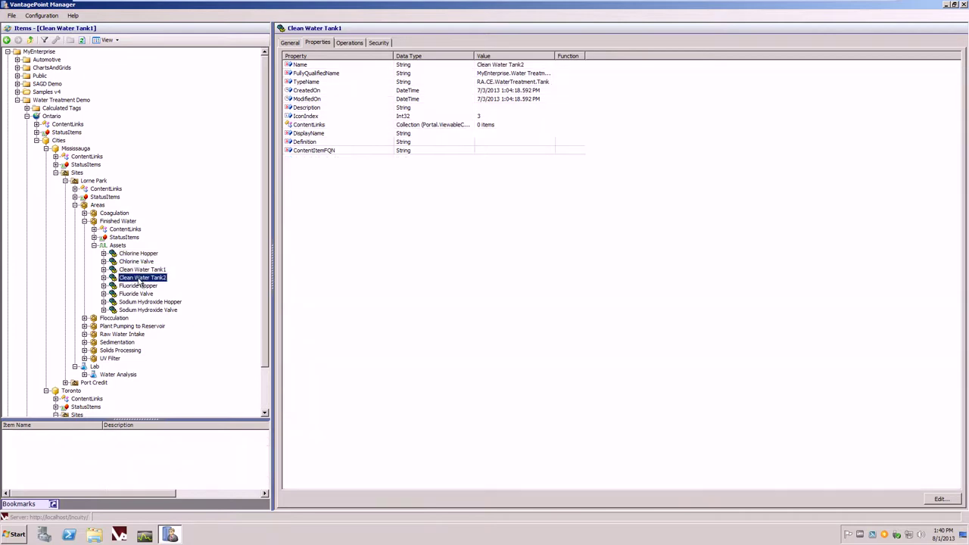
click(118, 246)
right_click(118, 247)
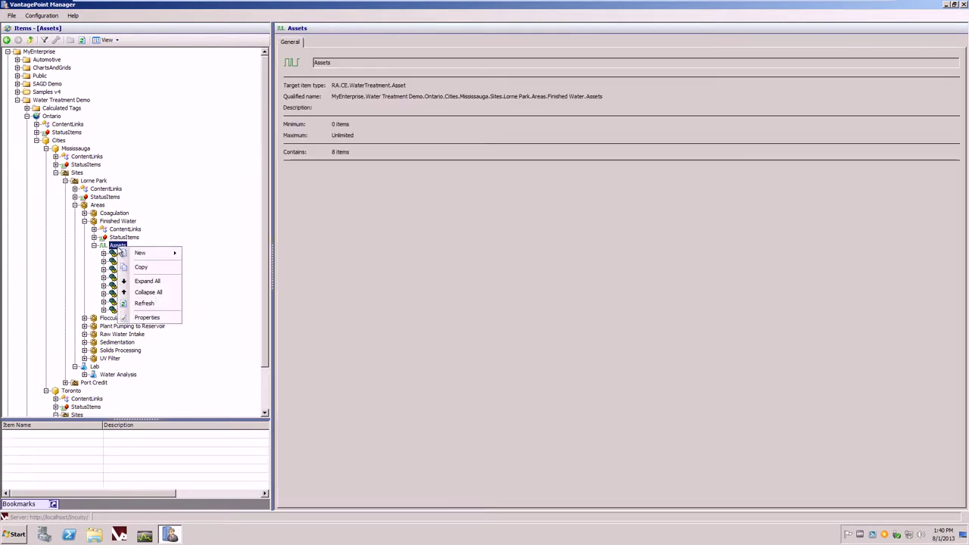
mouse_move(168, 253)
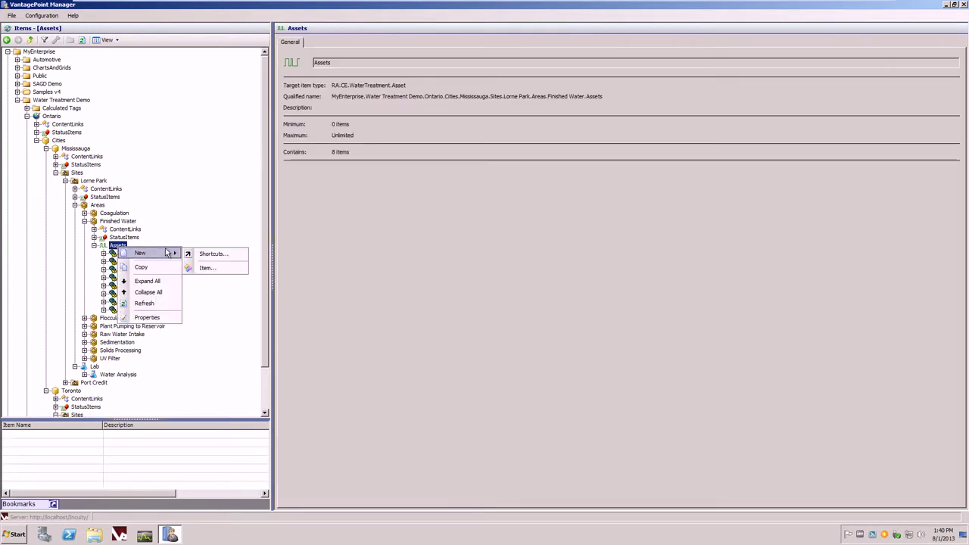
click(241, 273)
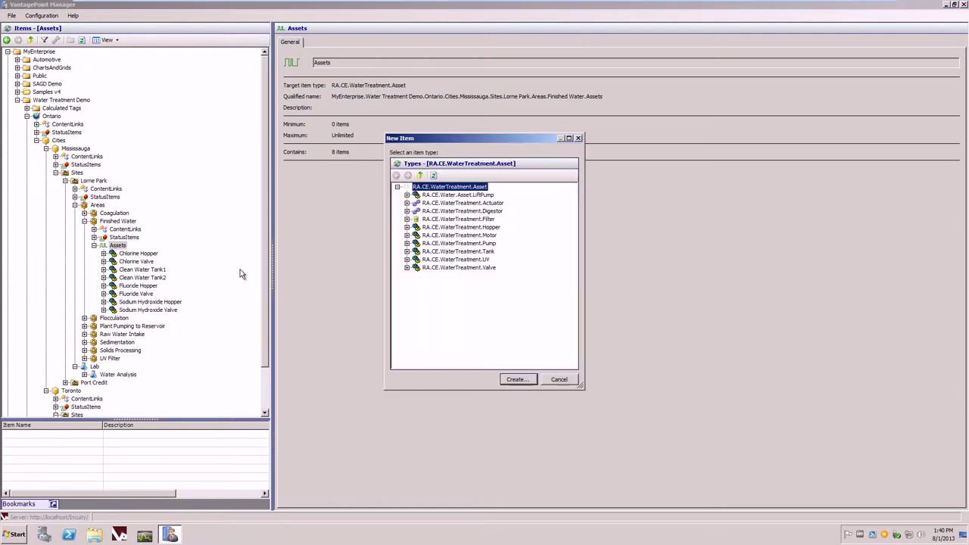
click(479, 244)
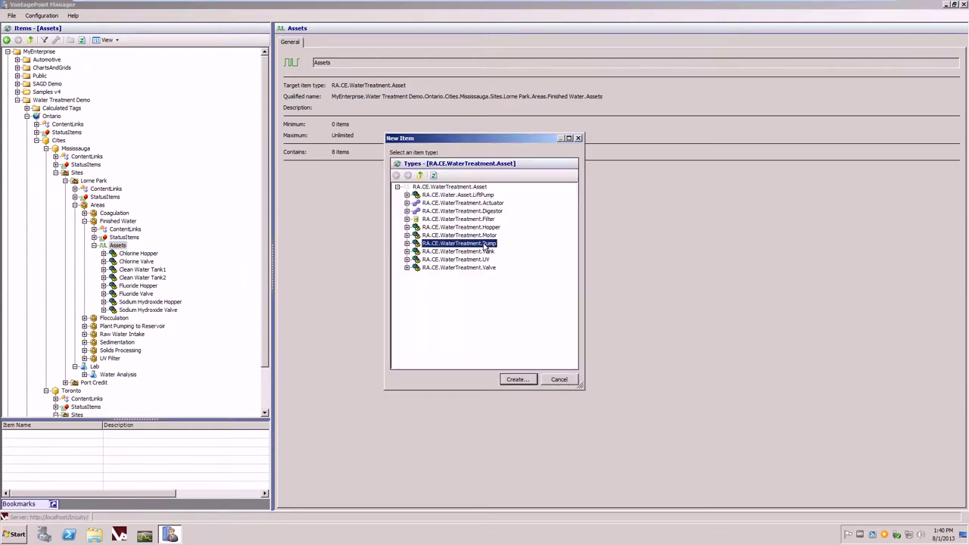
click(519, 381)
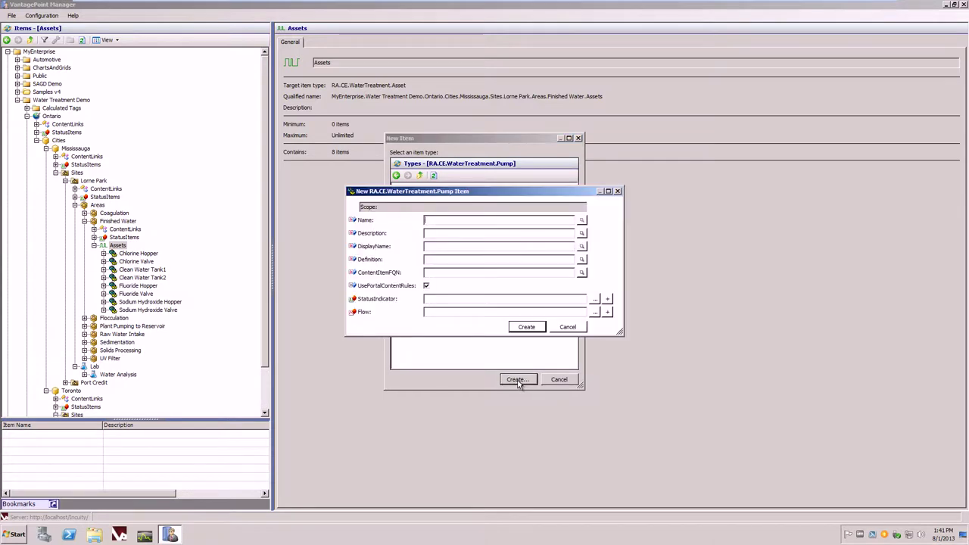
drag(504, 191, 682, 170)
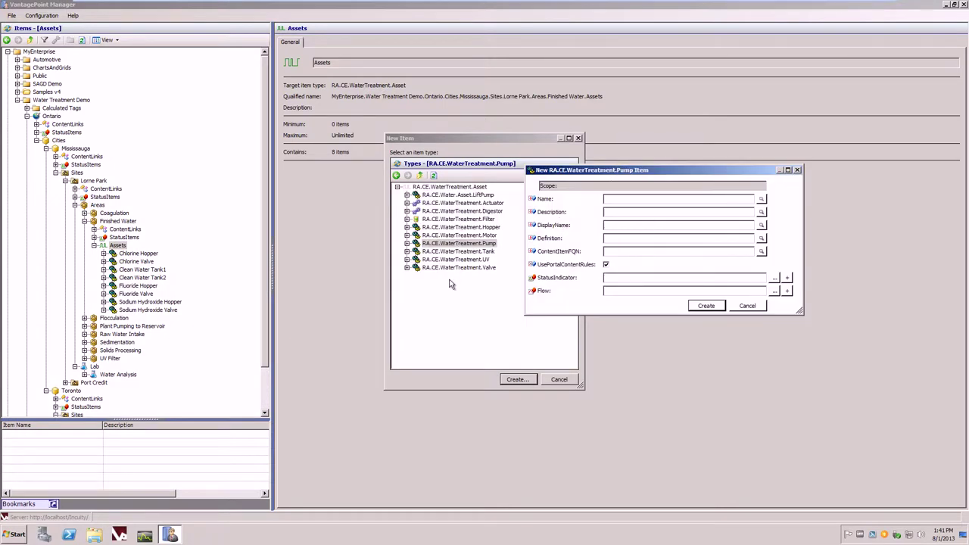
click(754, 306)
click(558, 379)
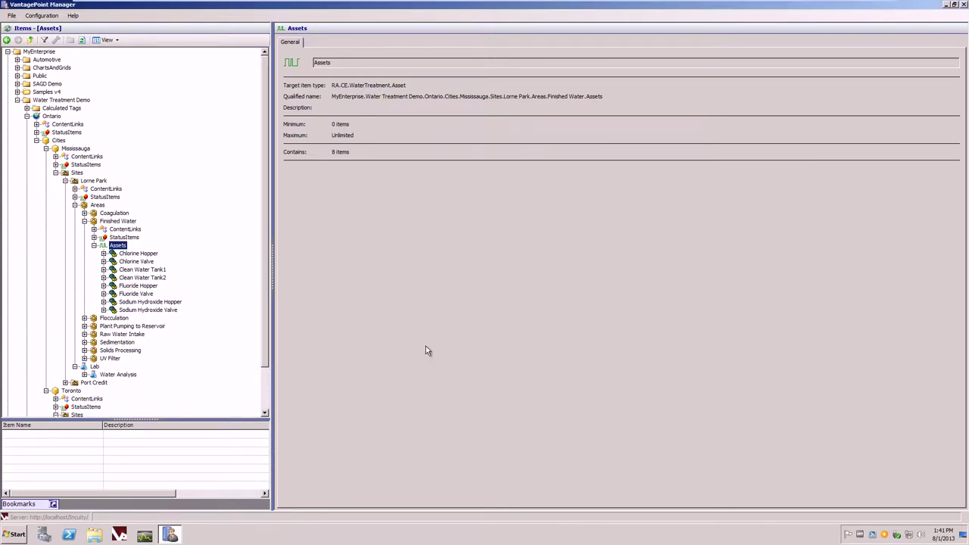
- Collapse Ontario and open Operator Logs' Tags collection showing Temperature HiLimit and LoLimit
click(27, 116)
click(52, 125)
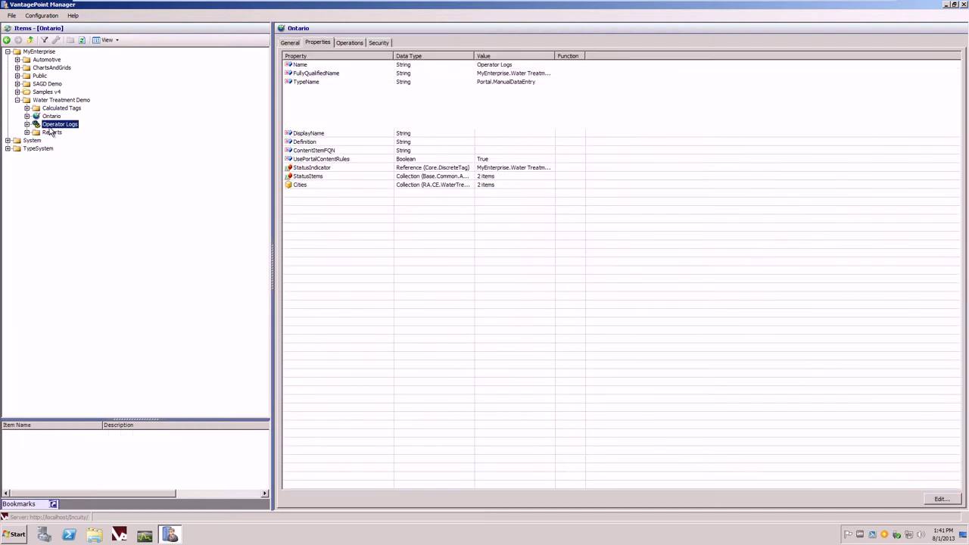
click(28, 124)
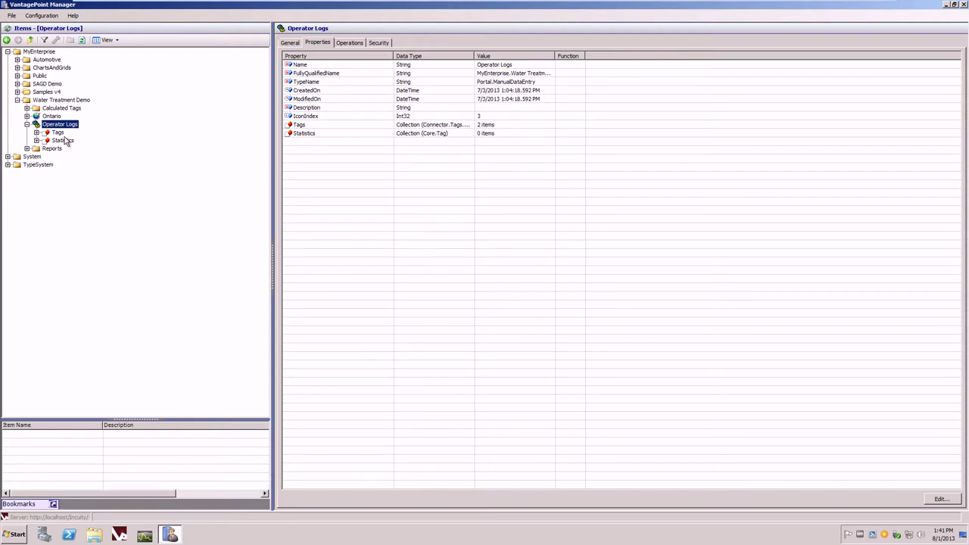
click(58, 134)
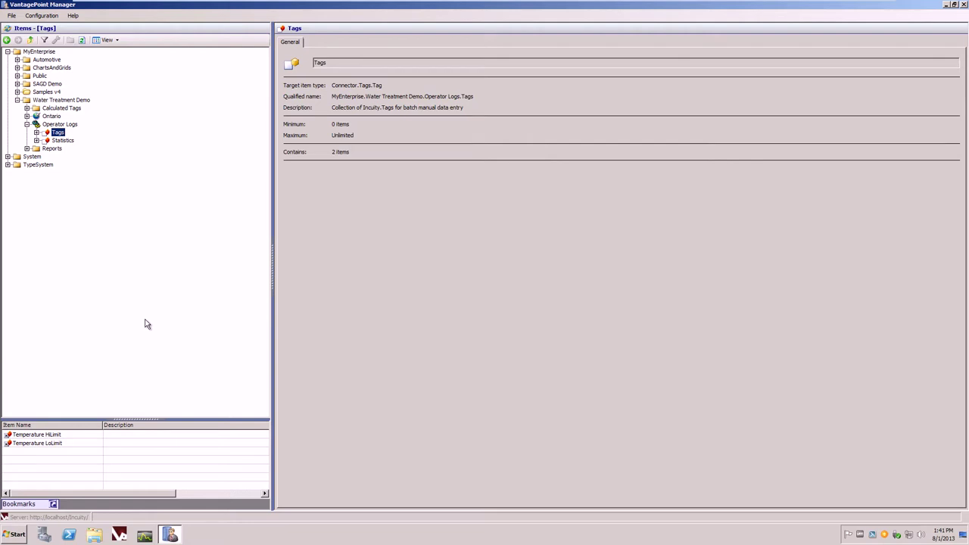
- Expand Reports, view the Dashboards, Excel and Trends folders, then select Water Treatment Demo
click(26, 148)
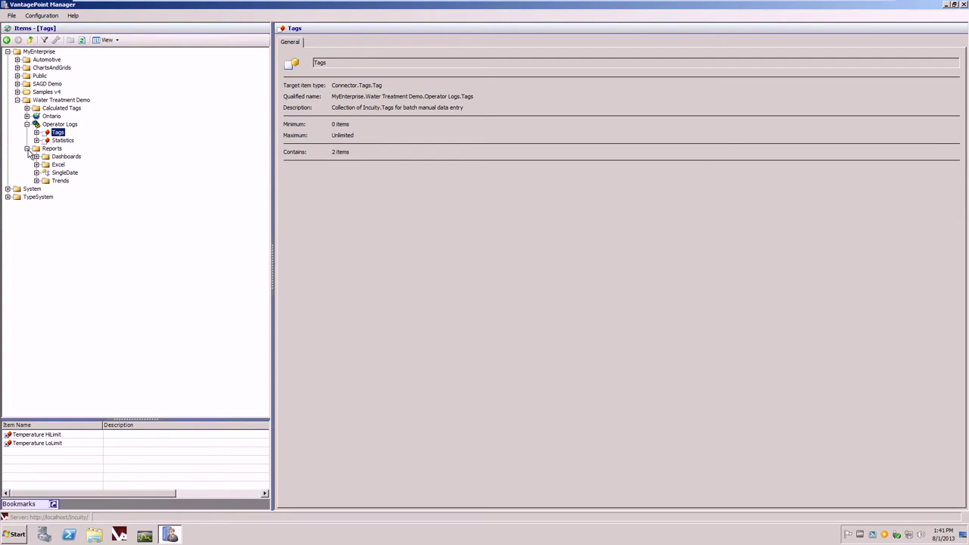
click(45, 149)
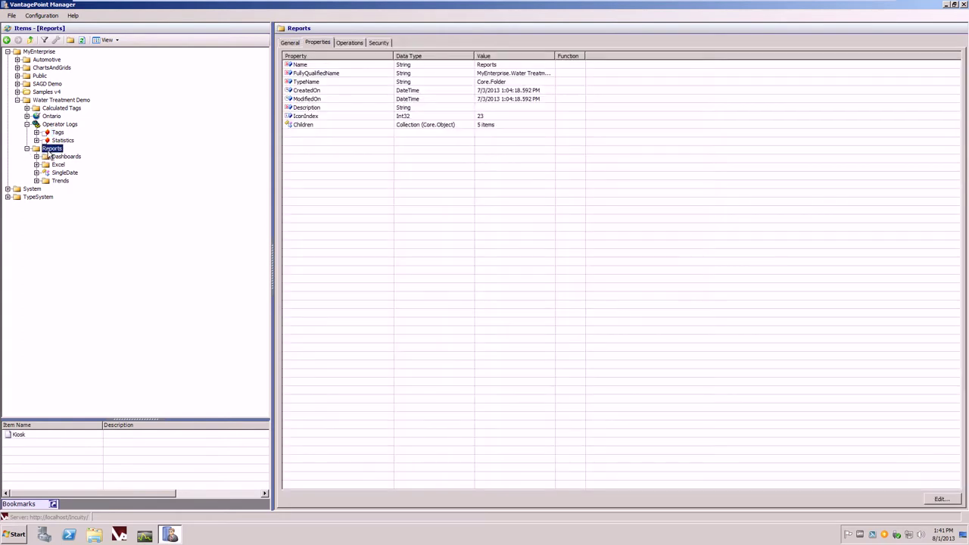
click(46, 156)
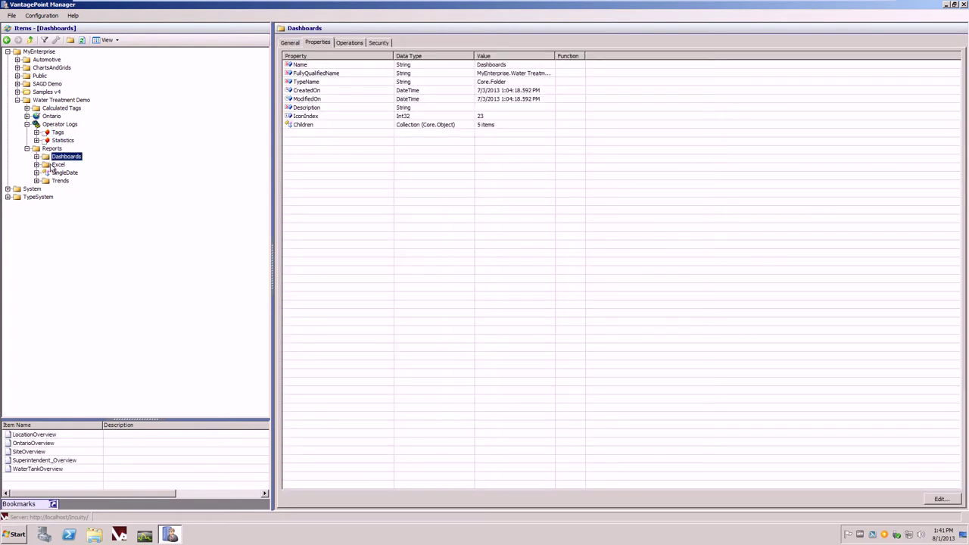
click(53, 165)
click(63, 182)
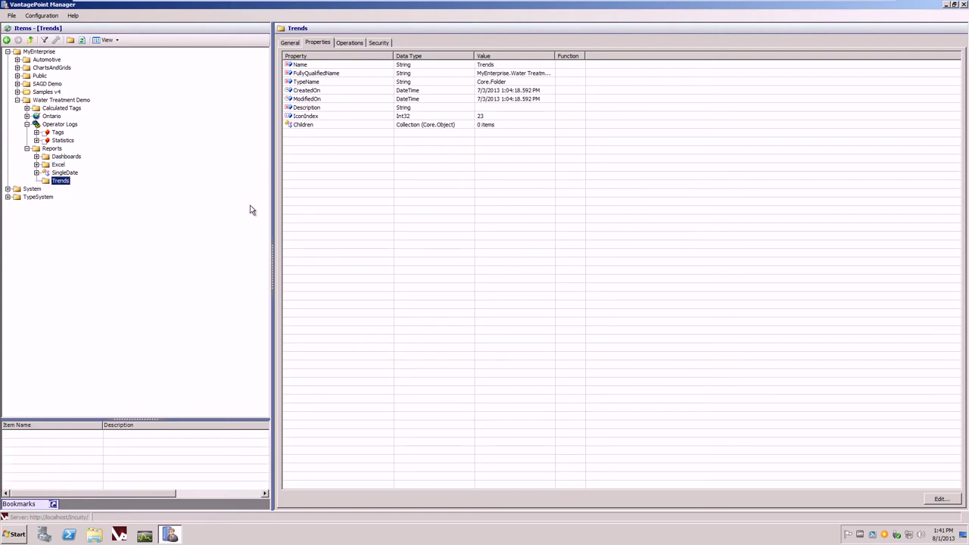
click(57, 100)
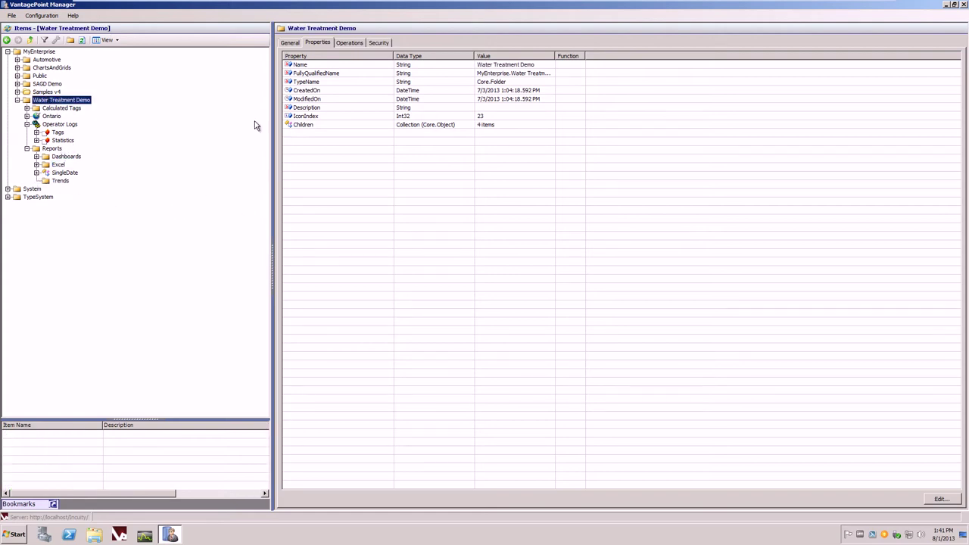